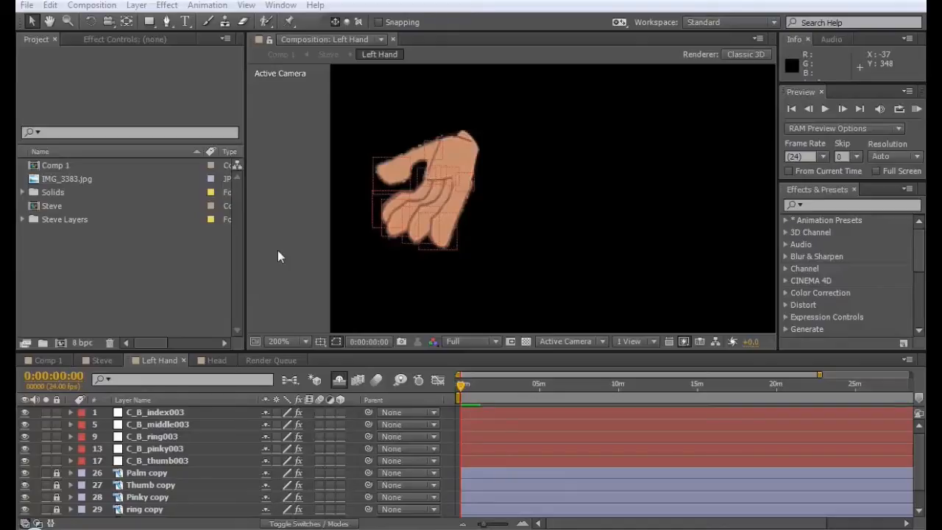
# Reposition the pinky, ring, index and middle finger controllers to try out the finished left hand rig
pyautogui.click(450, 239)
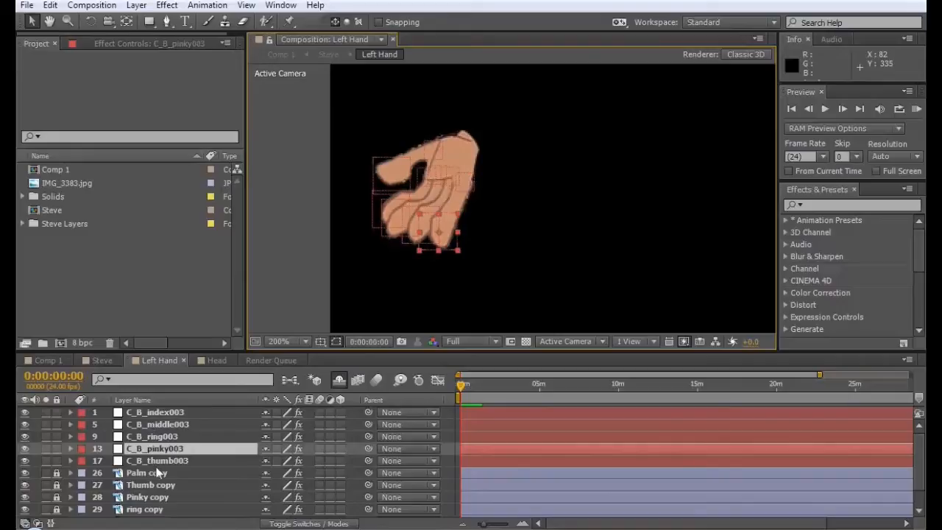
pyautogui.moveTo(449, 226); pyautogui.dragTo(461, 222)
pyautogui.click(425, 235)
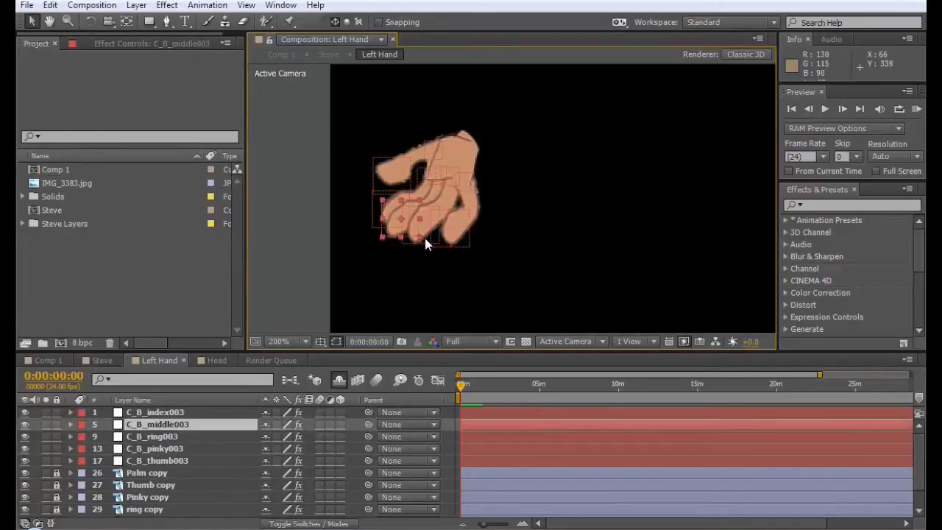
pyautogui.click(427, 238)
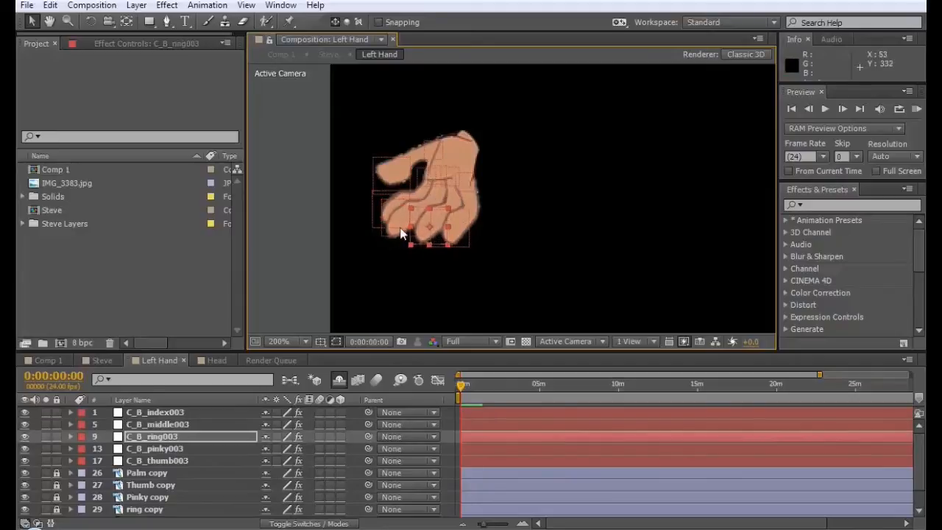
pyautogui.click(397, 230)
pyautogui.moveTo(393, 226); pyautogui.dragTo(415, 172)
pyautogui.click(398, 227)
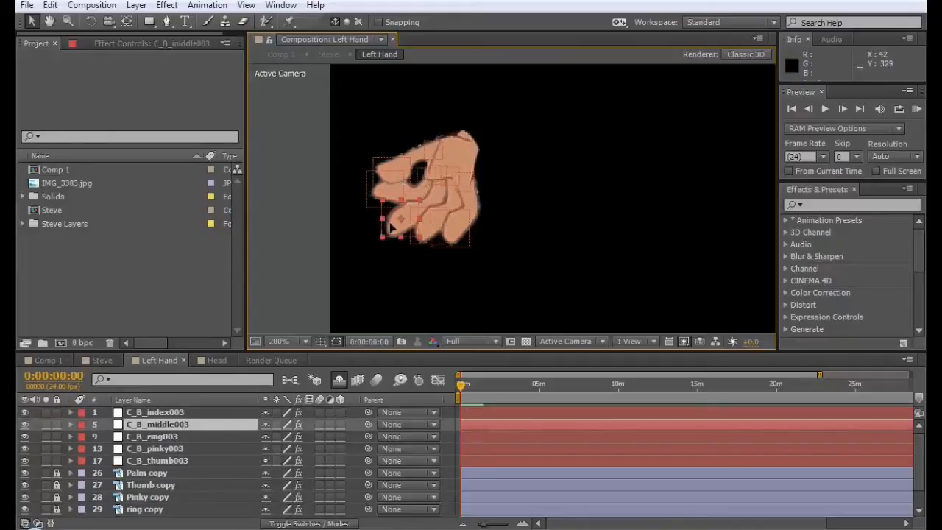
pyautogui.moveTo(401, 224); pyautogui.dragTo(437, 233)
pyautogui.click(421, 235)
pyautogui.click(449, 233)
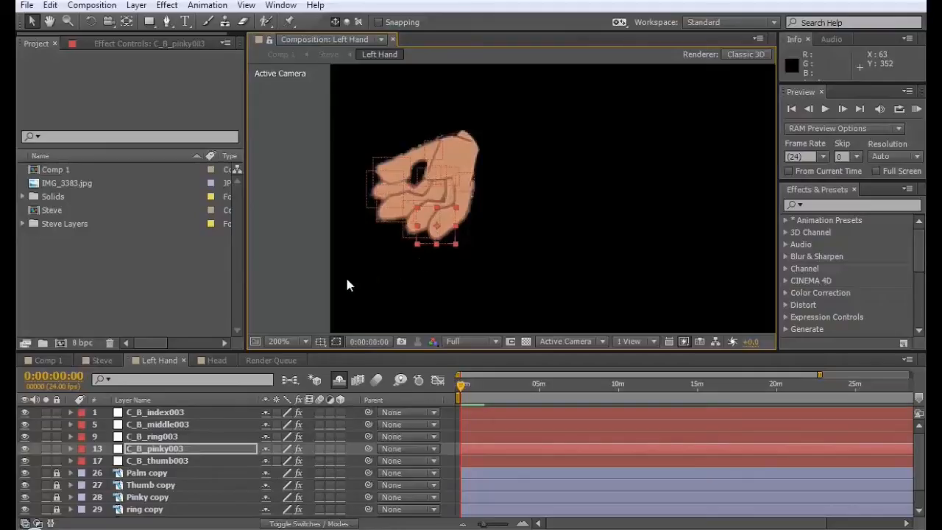
pyautogui.click(321, 283)
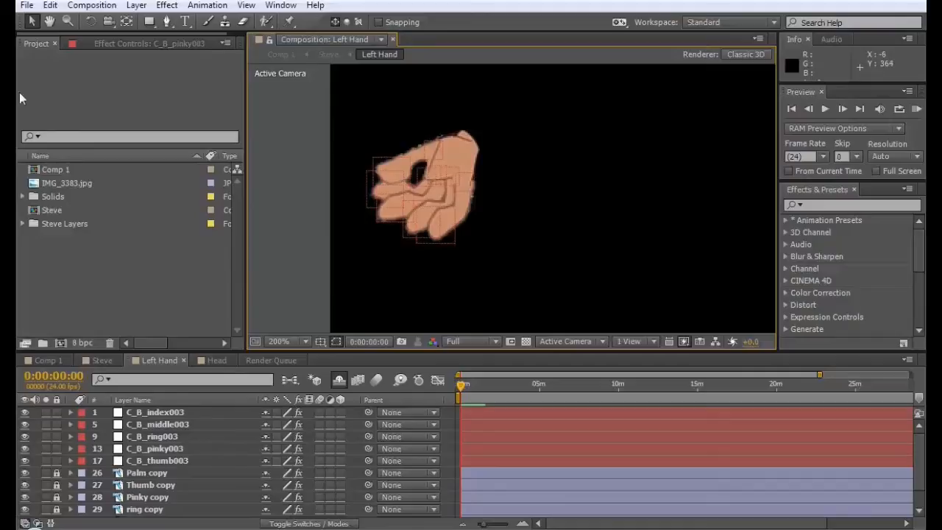
# Start a new empty project in place of the current one
pyautogui.click(26, 6)
pyautogui.moveTo(48, 21)
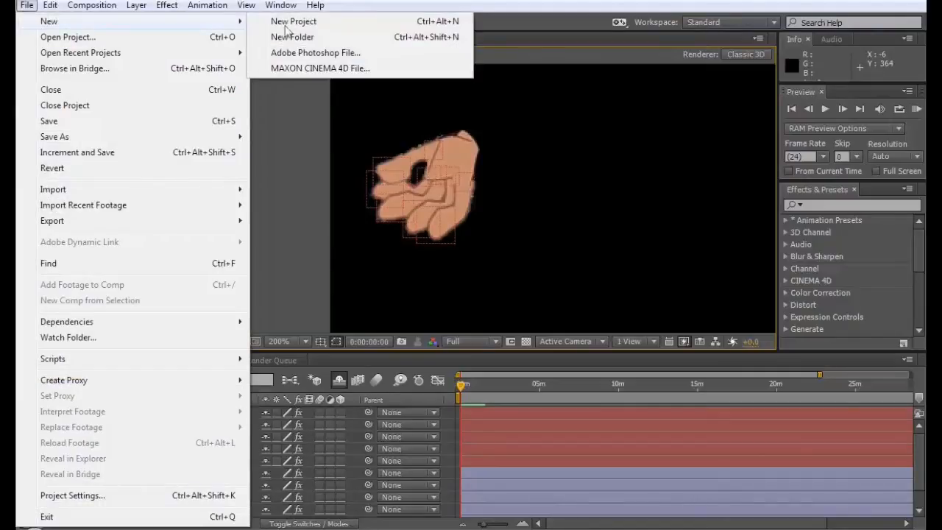
pyautogui.click(287, 25)
pyautogui.click(485, 281)
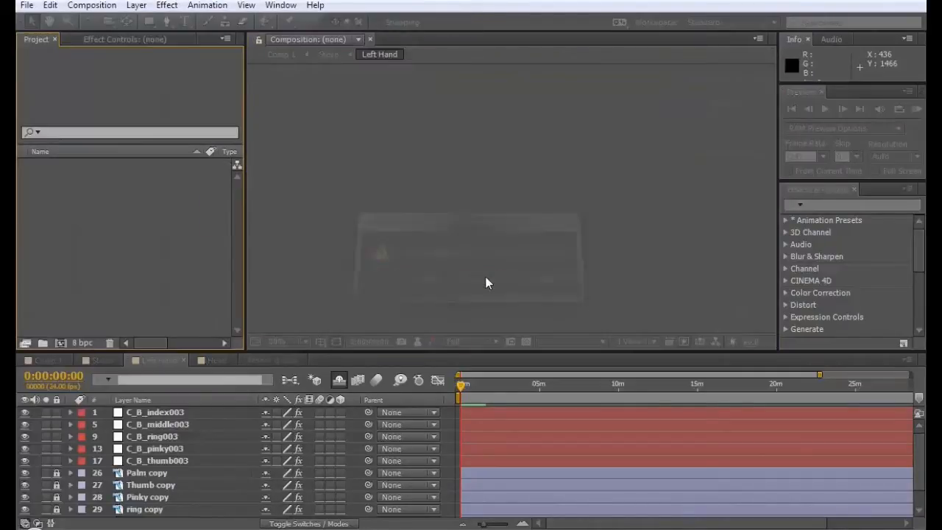
# Create a 900 x 506 px composition named Comp 1 at 24 frames per second and fit it to the view
pyautogui.click(110, 6)
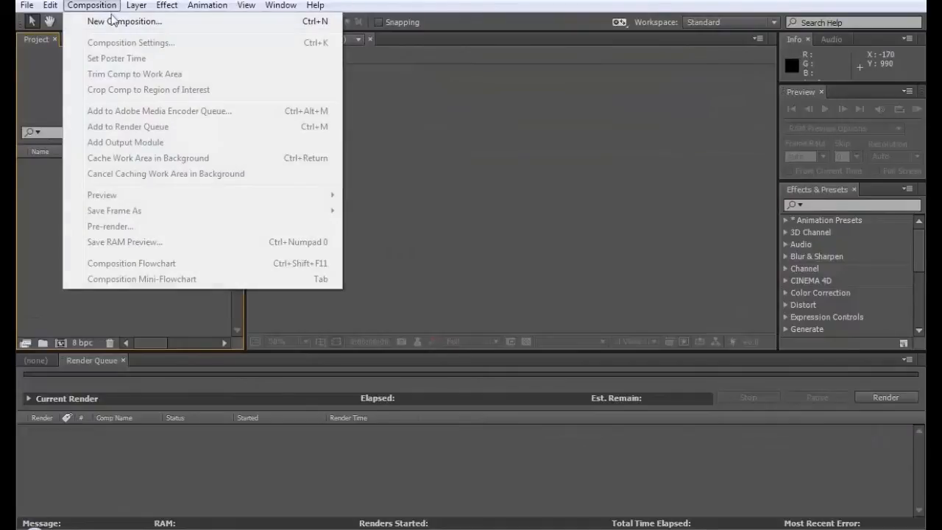
pyautogui.click(112, 21)
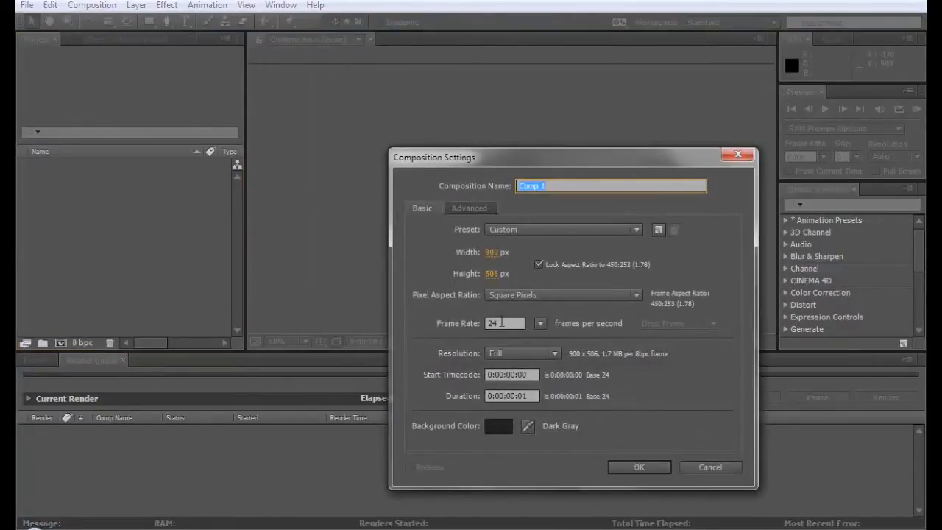
pyautogui.click(655, 471)
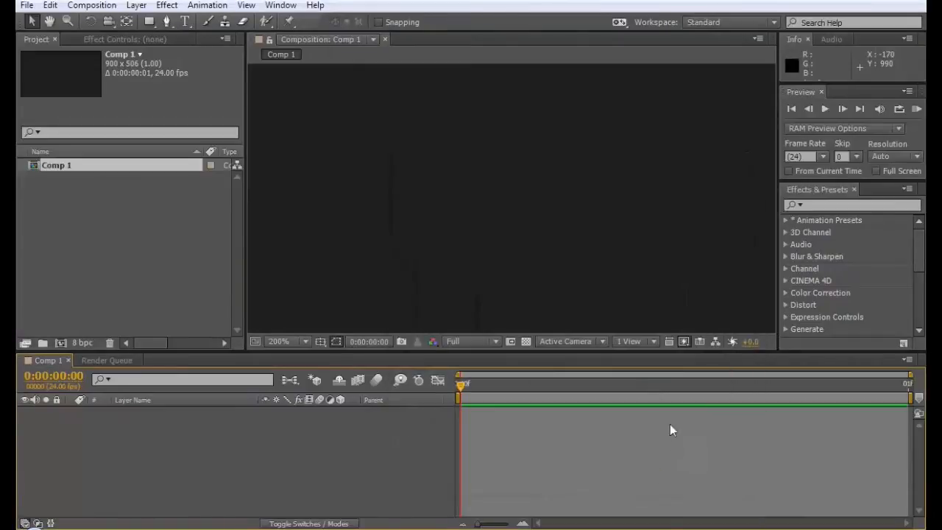
pyautogui.click(312, 343)
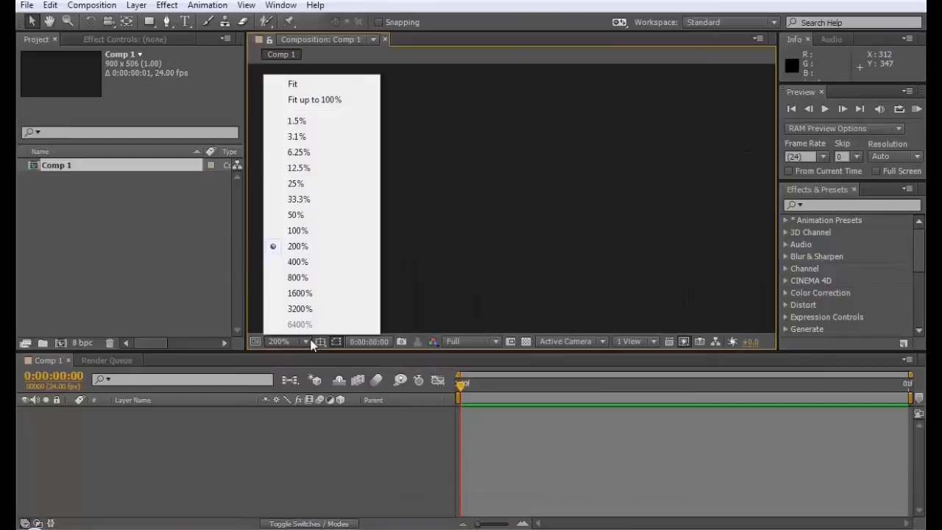
pyautogui.click(307, 100)
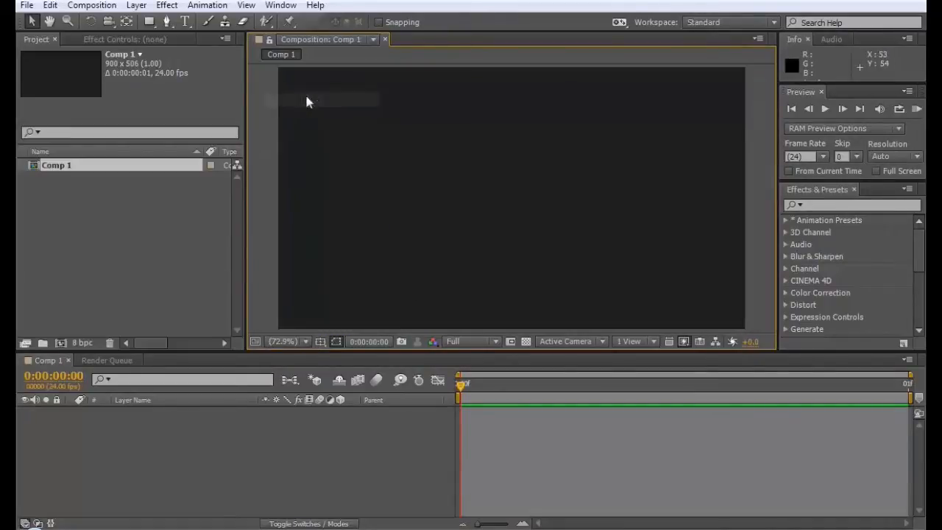
# Import Hand.psd from the Hand Test folder as a composition with editable layer styles
pyautogui.click(27, 5)
pyautogui.moveTo(95, 193)
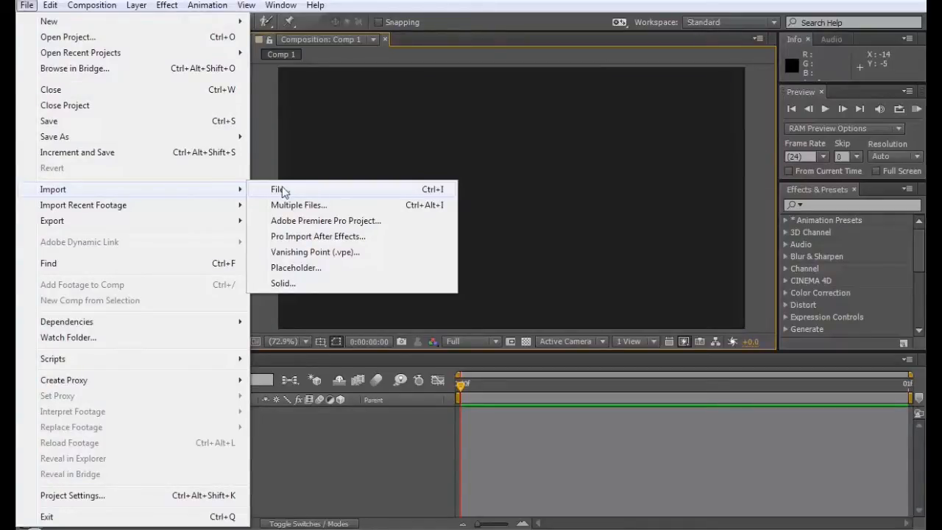
pyautogui.click(282, 190)
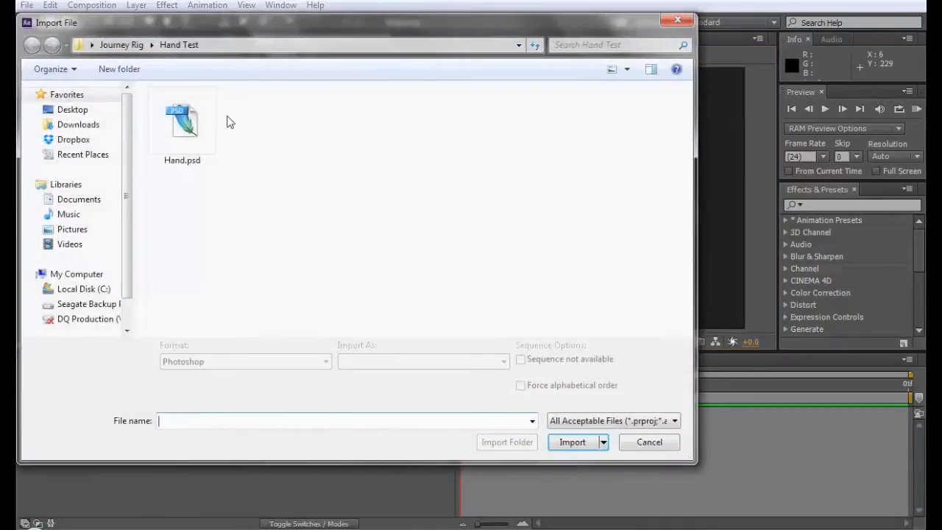
pyautogui.doubleClick(179, 138)
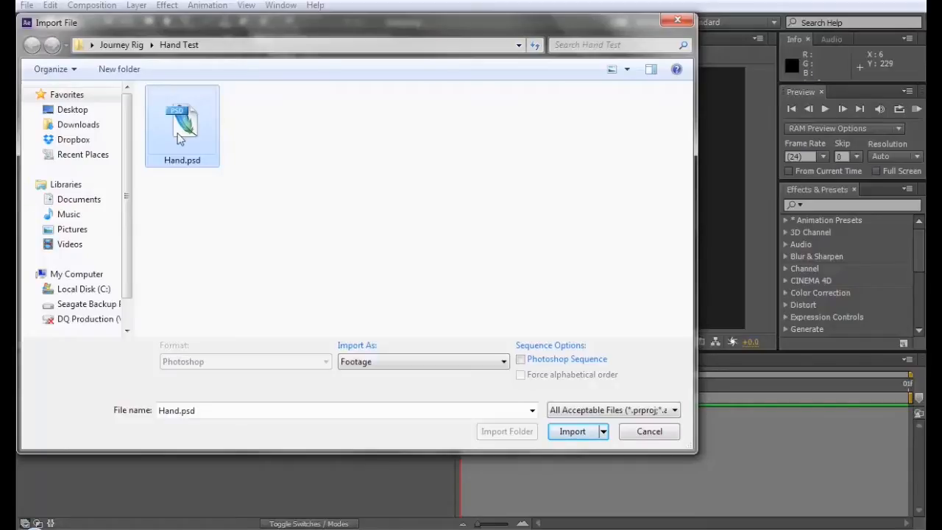
pyautogui.doubleClick(180, 140)
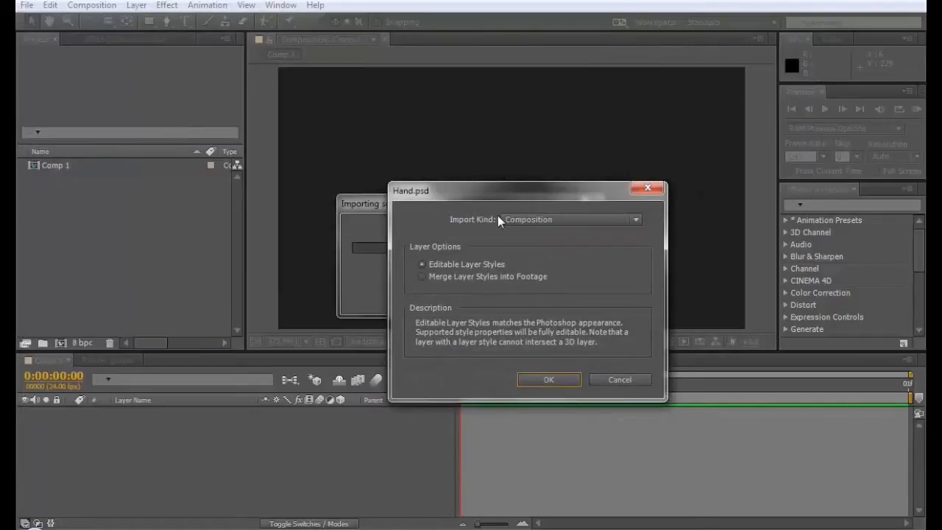
pyautogui.click(510, 218)
pyautogui.click(510, 218)
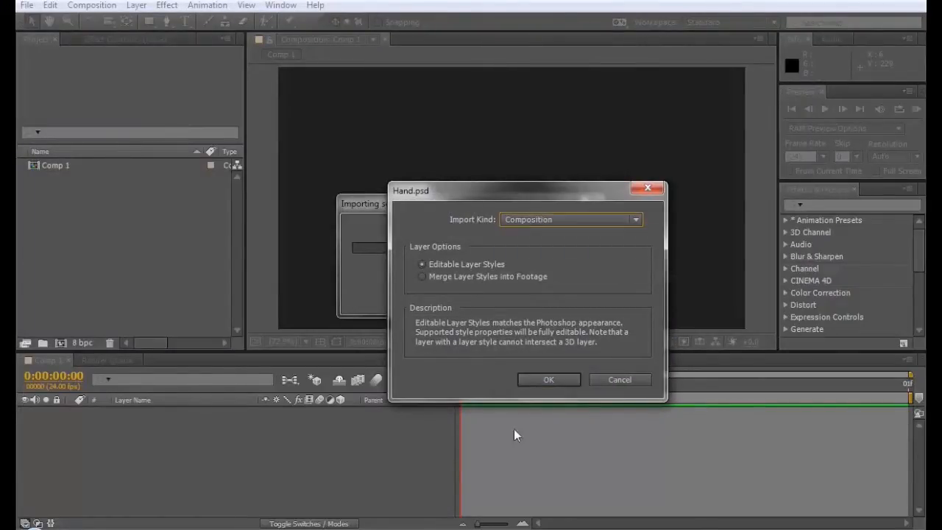
pyautogui.click(541, 375)
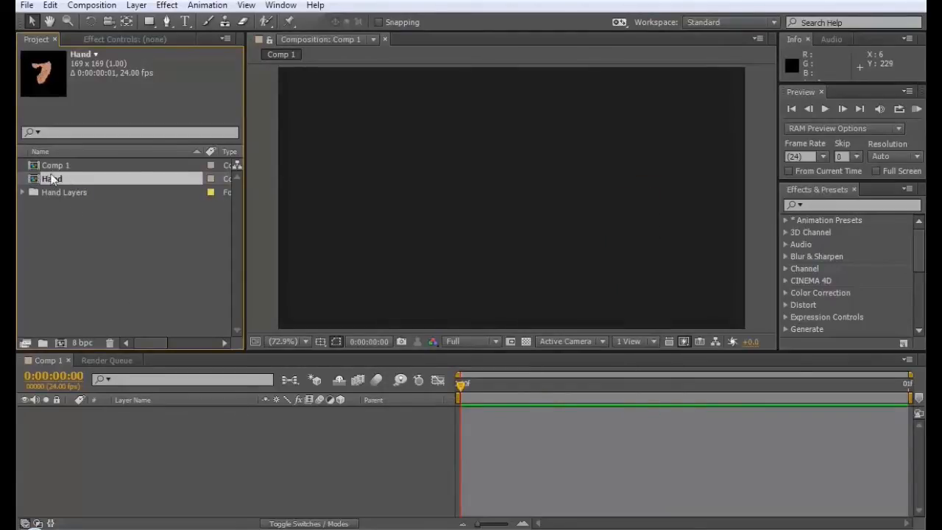
# Place the Hand composition in Comp 1 at about twice its size and open its nested Left Hand composition
pyautogui.moveTo(54, 178); pyautogui.dragTo(104, 442)
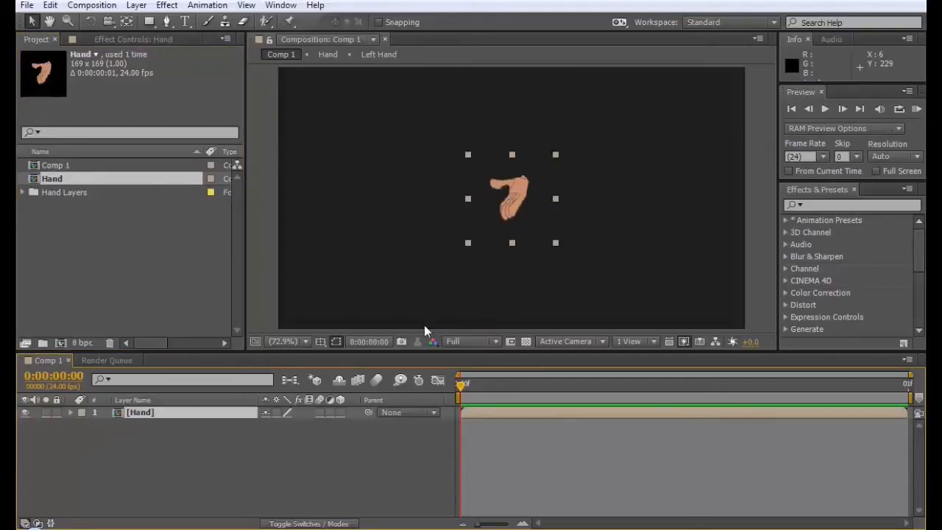
pyautogui.moveTo(557, 245); pyautogui.dragTo(597, 285)
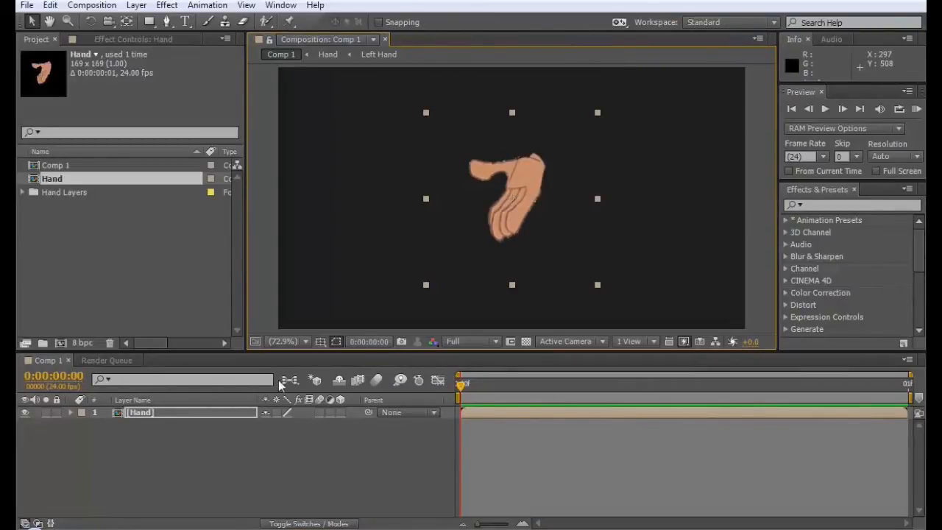
pyautogui.doubleClick(186, 412)
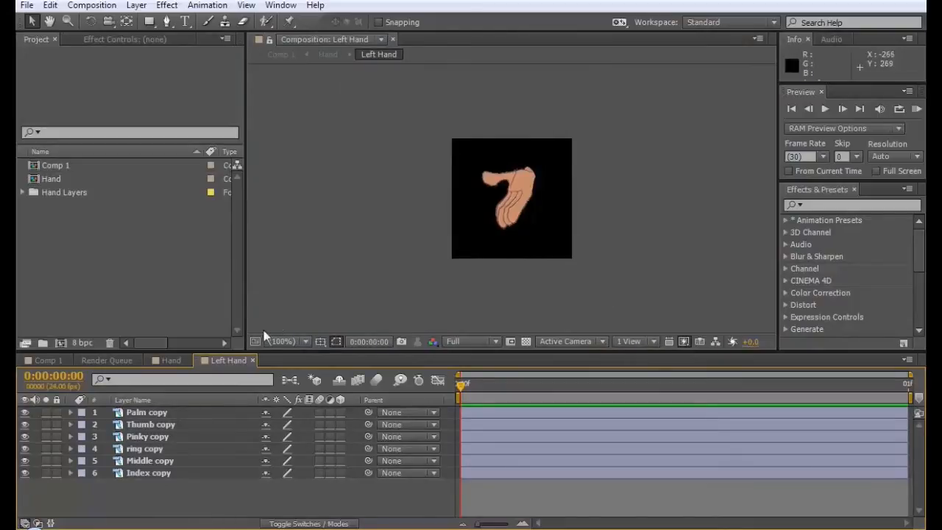
pyautogui.scroll(1, 359, 230)
# Move the palm, thumb and finger layers apart to show the hand's separate pieces
pyautogui.click(189, 412)
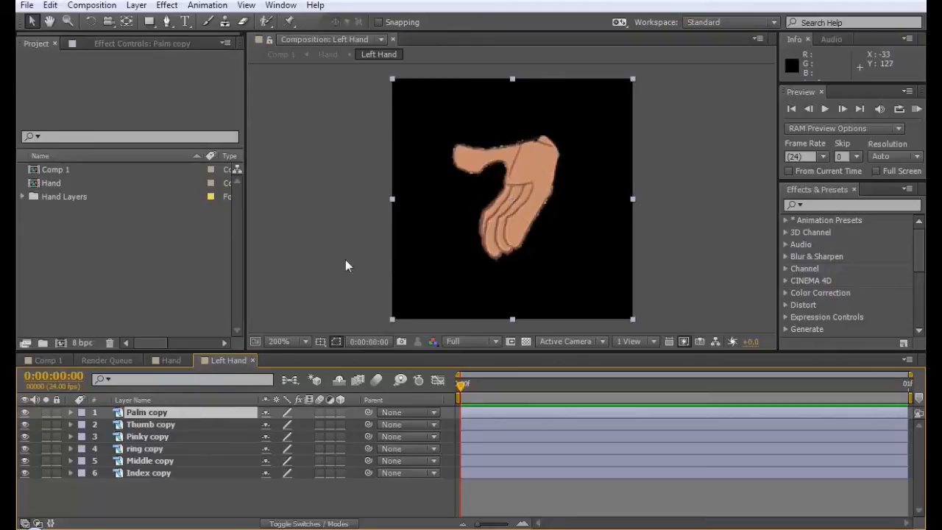
pyautogui.moveTo(544, 149); pyautogui.dragTo(572, 136)
pyautogui.click(196, 426)
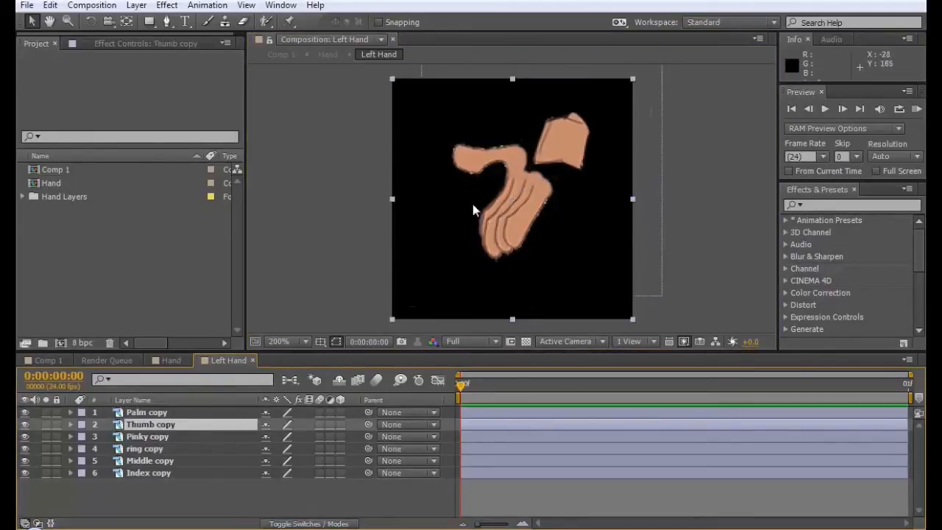
pyautogui.moveTo(469, 177); pyautogui.dragTo(458, 171)
pyautogui.click(166, 434)
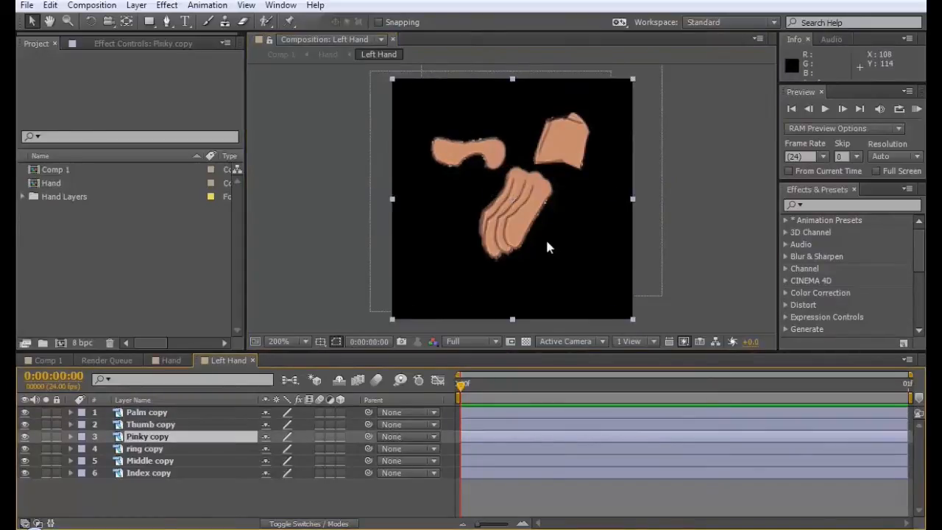
pyautogui.moveTo(545, 237); pyautogui.dragTo(573, 256)
pyautogui.click(212, 446)
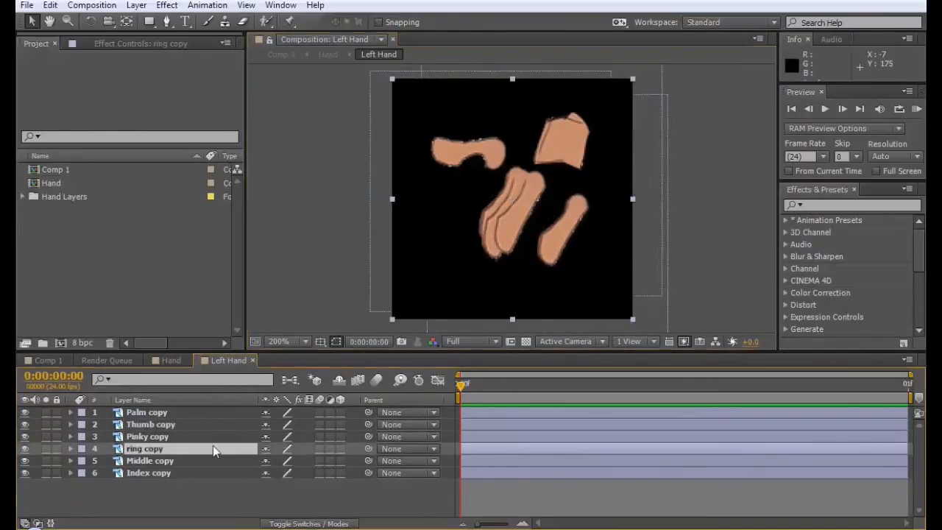
pyautogui.moveTo(484, 244); pyautogui.dragTo(500, 252)
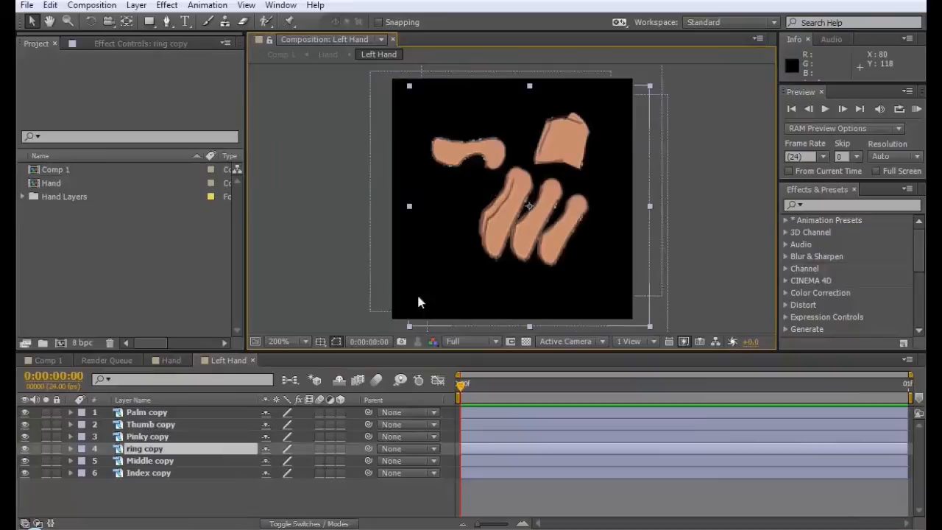
pyautogui.click(211, 461)
pyautogui.click(202, 474)
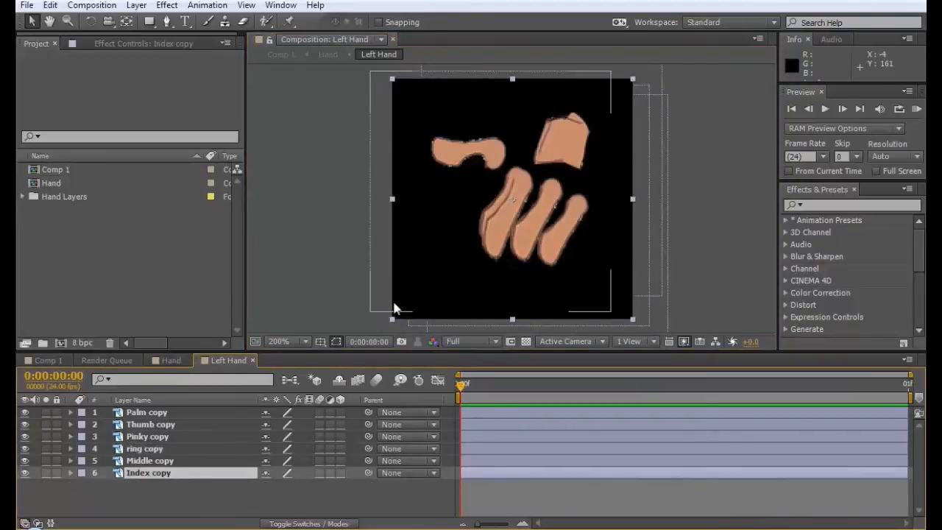
pyautogui.moveTo(448, 275); pyautogui.dragTo(424, 271)
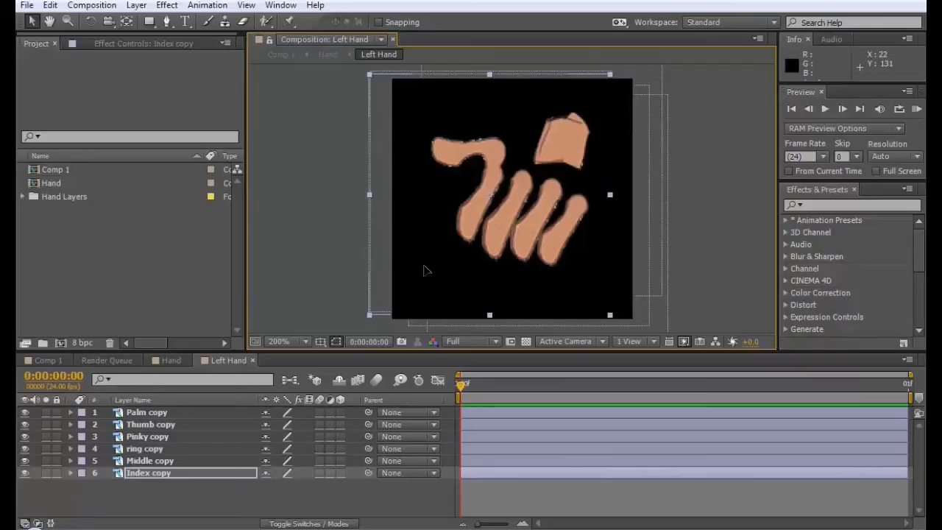
# Undo all the layer moves back to the assembled hand
pyautogui.hotkey('ctrl', 'z')
pyautogui.hotkey('ctrl', 'z')
pyautogui.hotkey('ctrl', 'z')
pyautogui.hotkey('ctrl', 'z')
pyautogui.hotkey('ctrl', 'z')
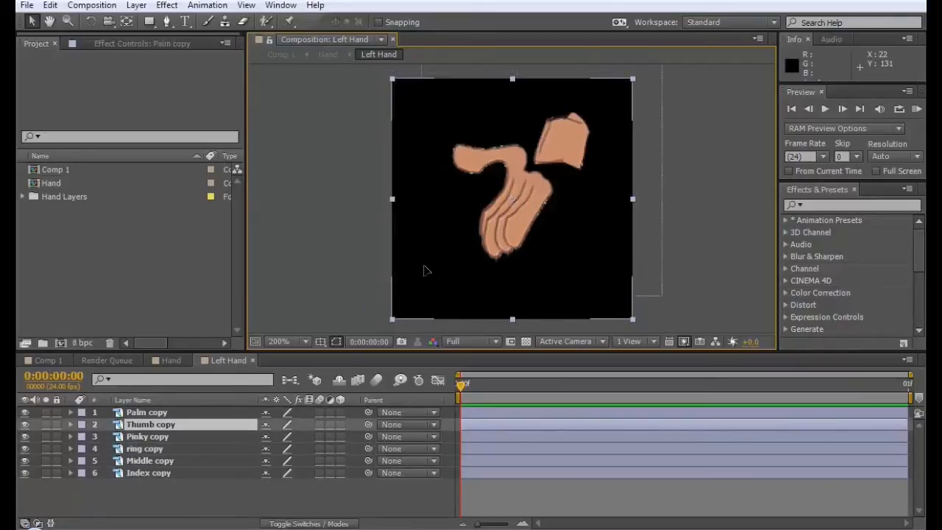
pyautogui.hotkey('ctrl', 'z')
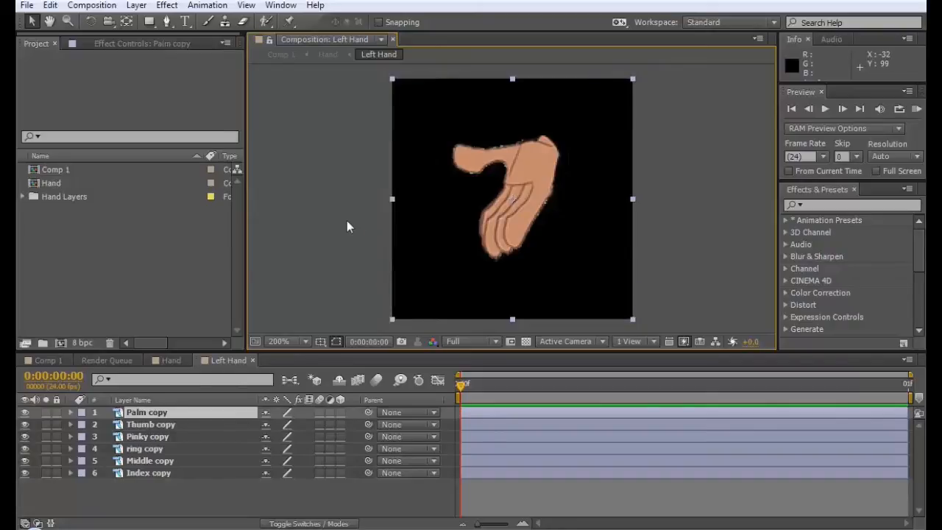
# Open the Duik.jsx script for its rigging tools
pyautogui.click(278, 6)
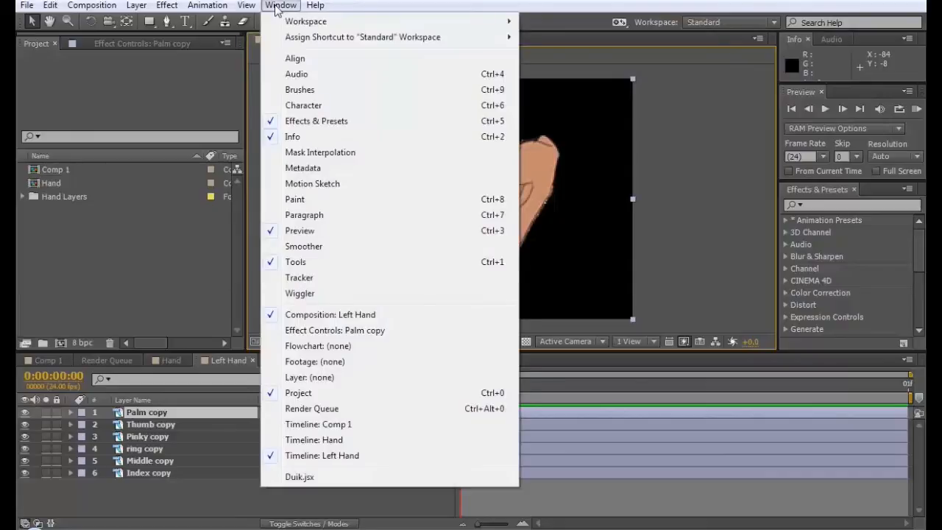
pyautogui.click(348, 479)
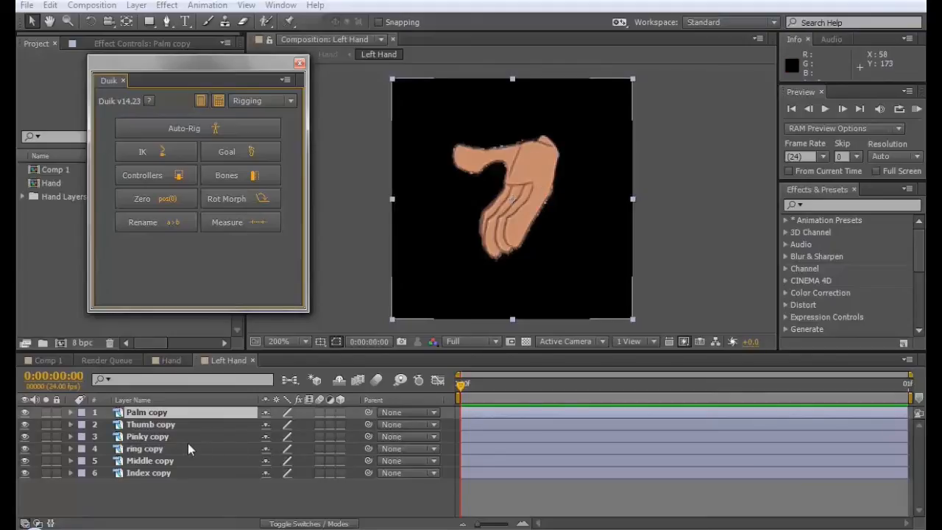
# Solo the Pinky copy layer and place three puppet pins from the finger's base to its tip, using 700 mesh triangles
pyautogui.click(157, 439)
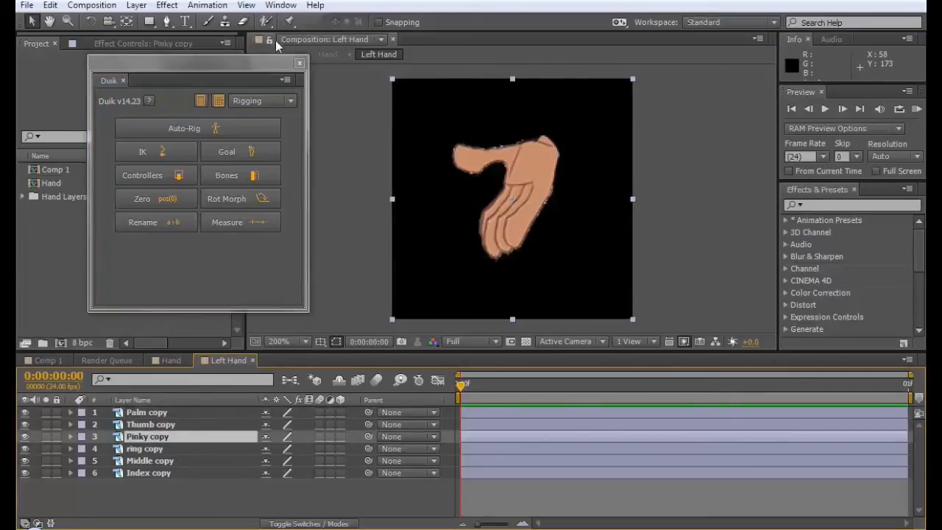
pyautogui.click(288, 22)
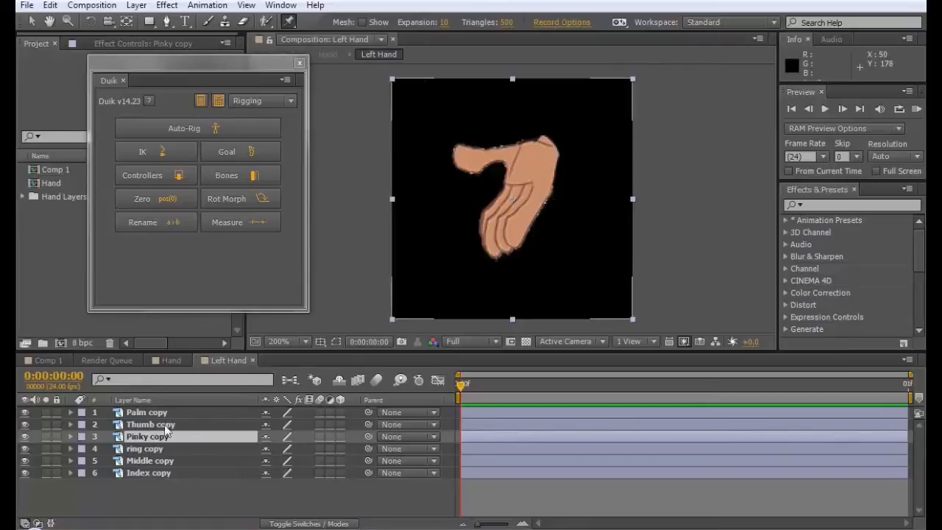
pyautogui.click(45, 436)
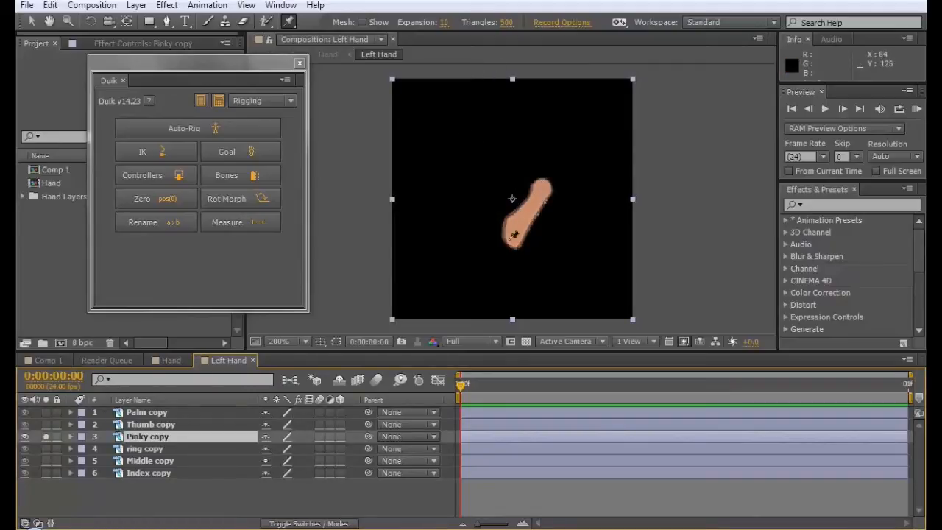
pyautogui.click(508, 24)
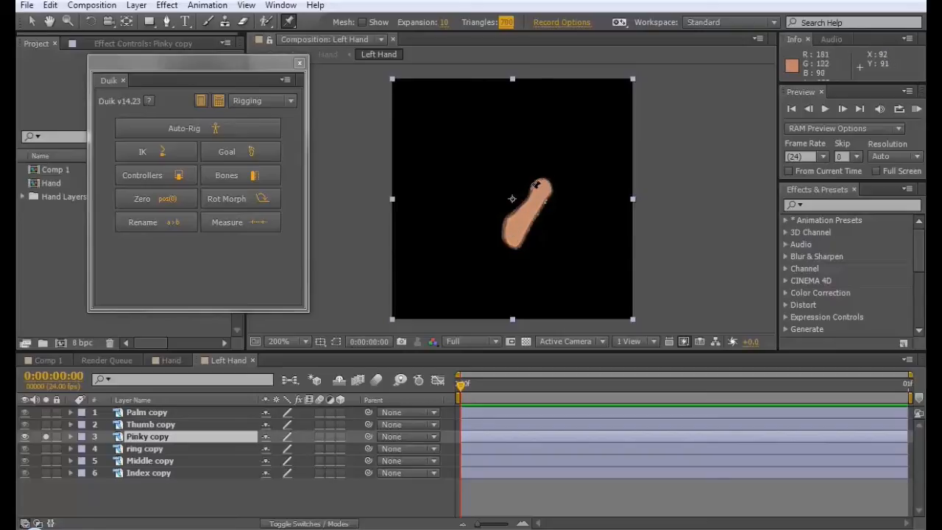
pyautogui.click(543, 185)
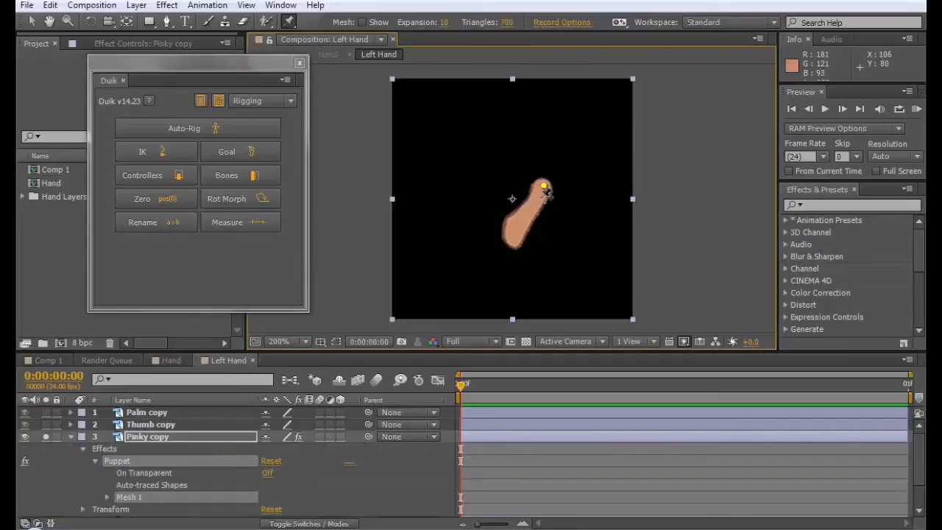
pyautogui.click(527, 213)
pyautogui.click(513, 230)
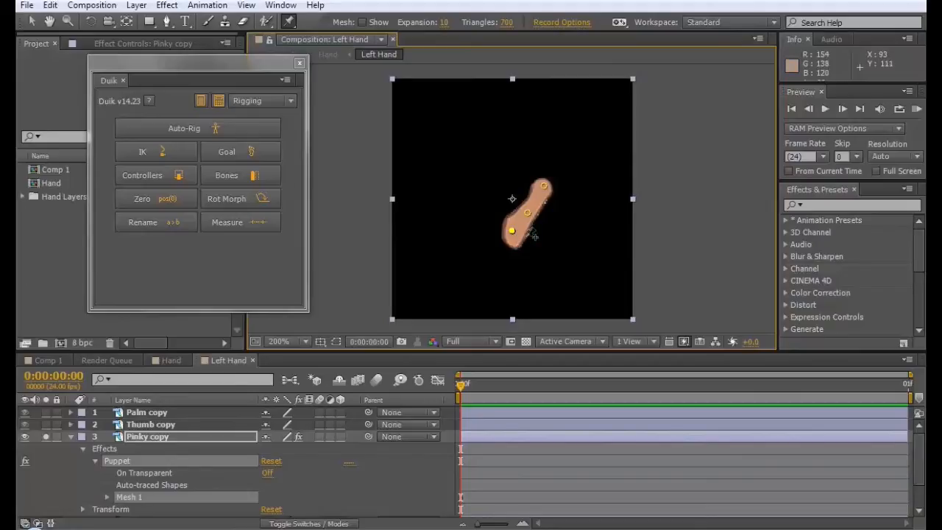
pyautogui.click(32, 20)
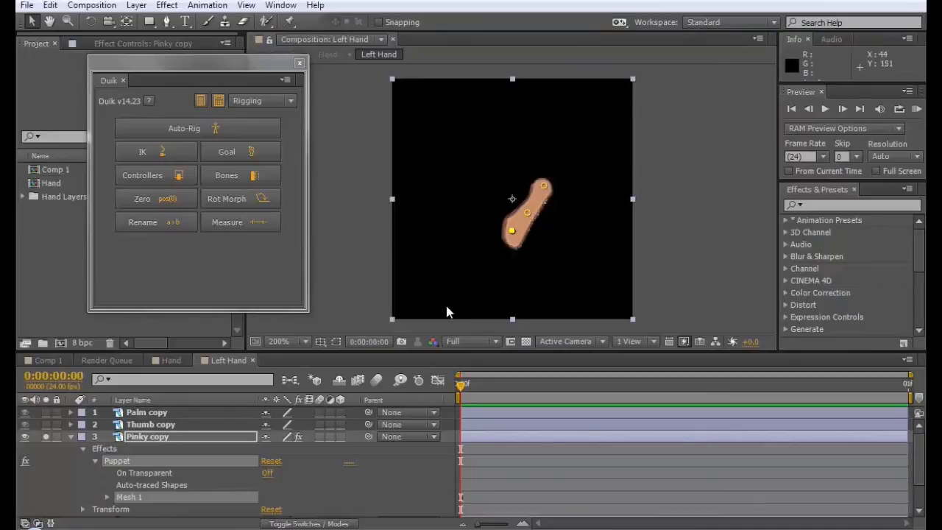
# Expand the pinky's Puppet mesh to its Deform pins and check which pin sits at the base, middle and tip
pyautogui.click(144, 437)
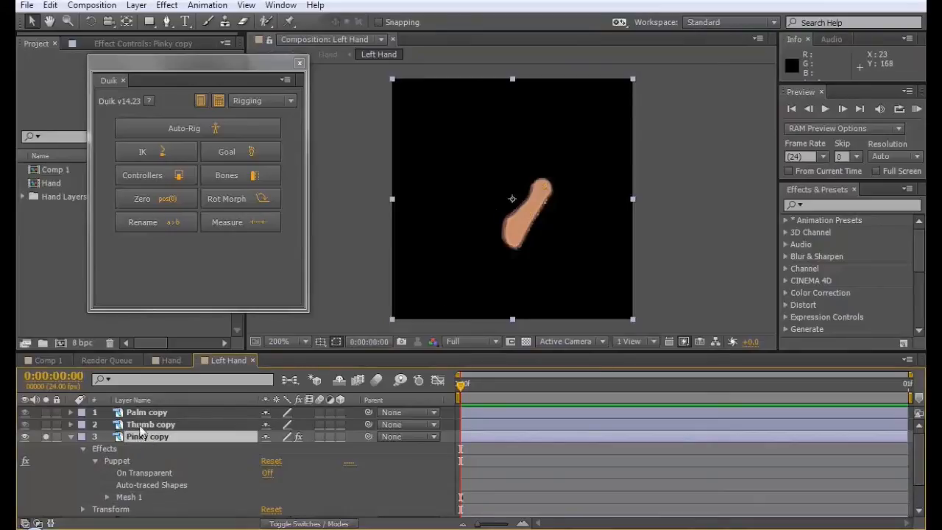
pyautogui.click(107, 496)
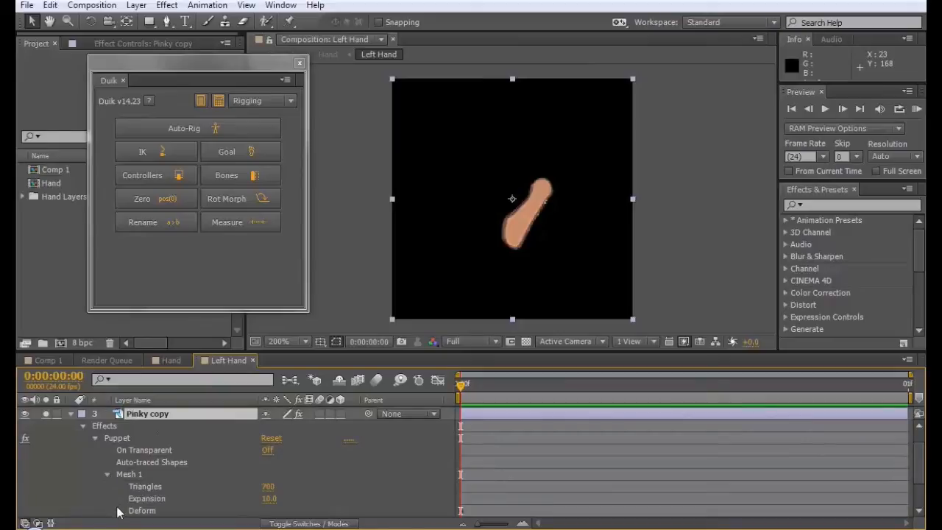
pyautogui.click(119, 510)
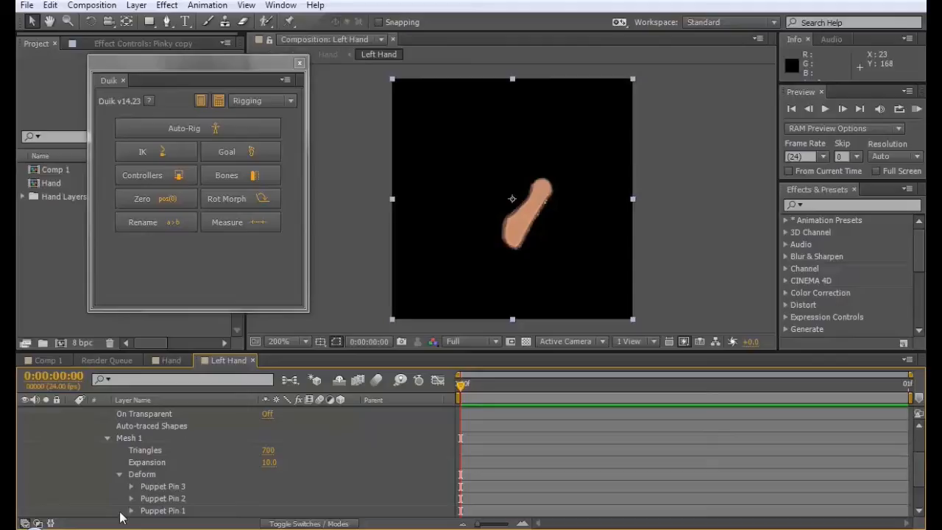
pyautogui.click(147, 511)
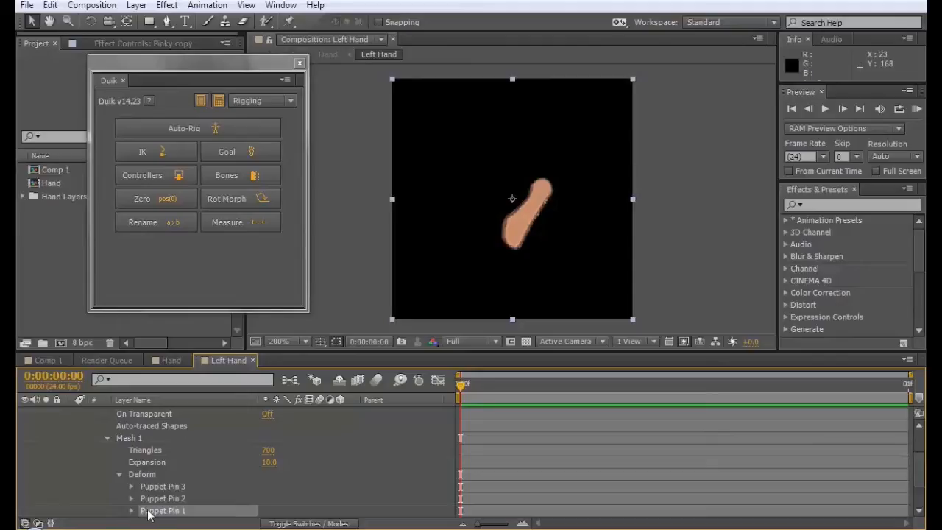
pyautogui.click(155, 499)
pyautogui.click(159, 487)
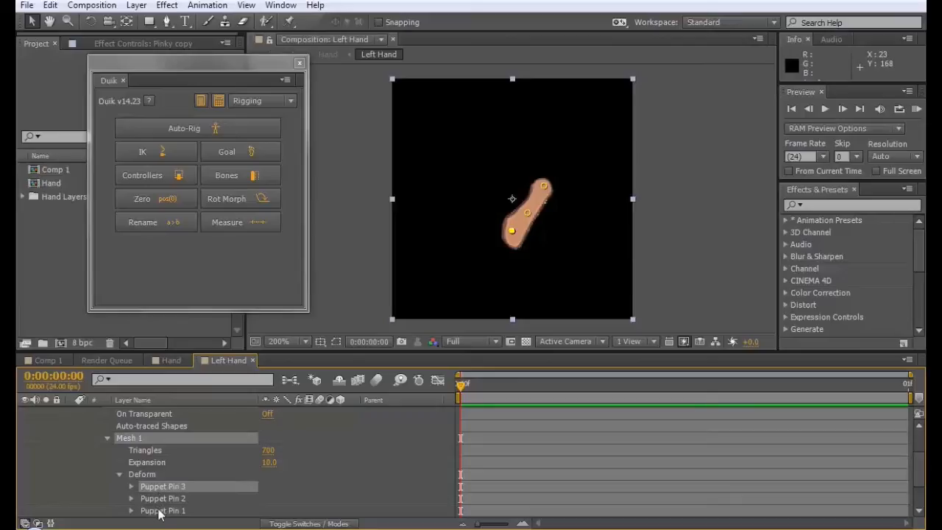
pyautogui.click(160, 512)
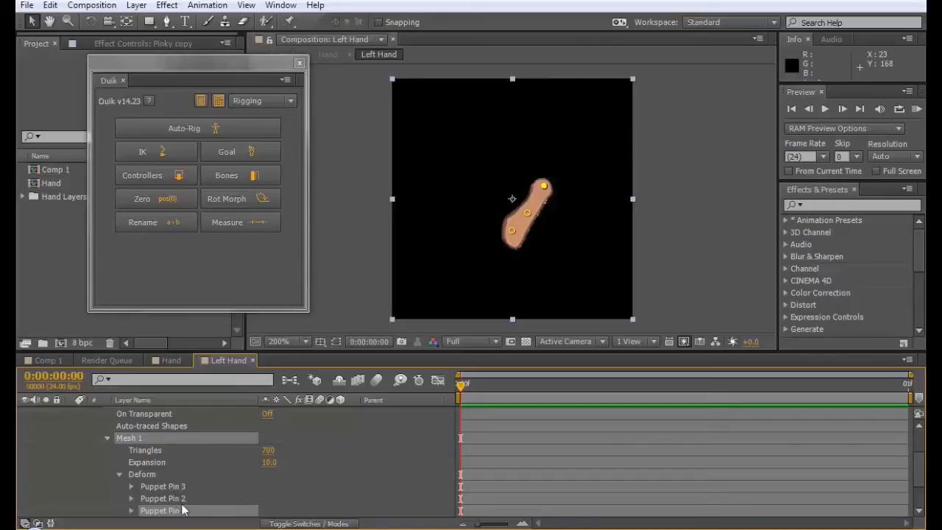
pyautogui.click(185, 500)
pyautogui.click(184, 487)
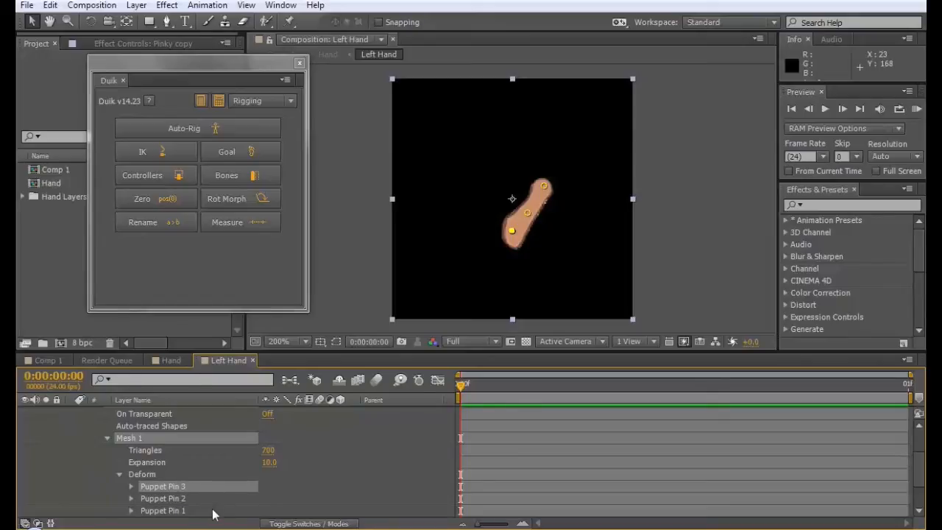
pyautogui.click(212, 511)
pyautogui.click(215, 499)
pyautogui.click(214, 490)
# Rename Puppet Pin 1 as pinnky001 and Puppet Pin 2 as pinky002
pyautogui.click(205, 510)
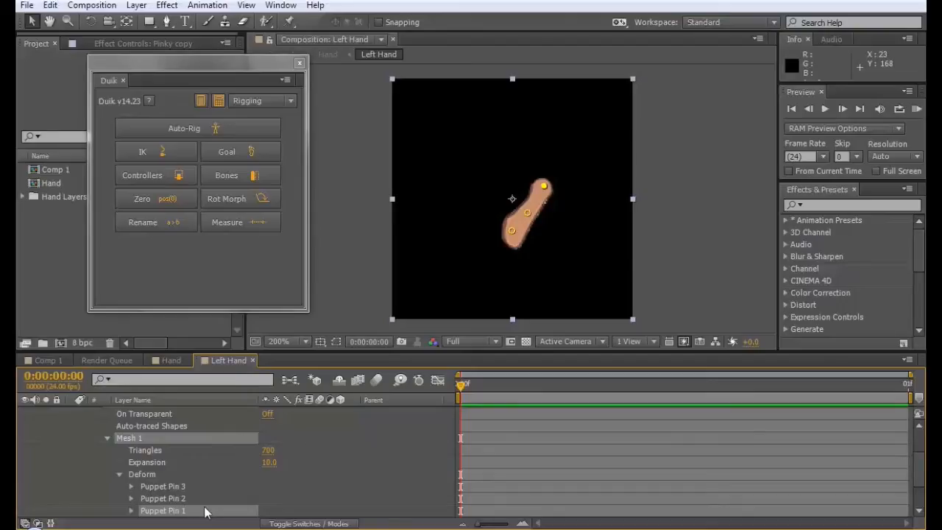
pyautogui.press('Return')
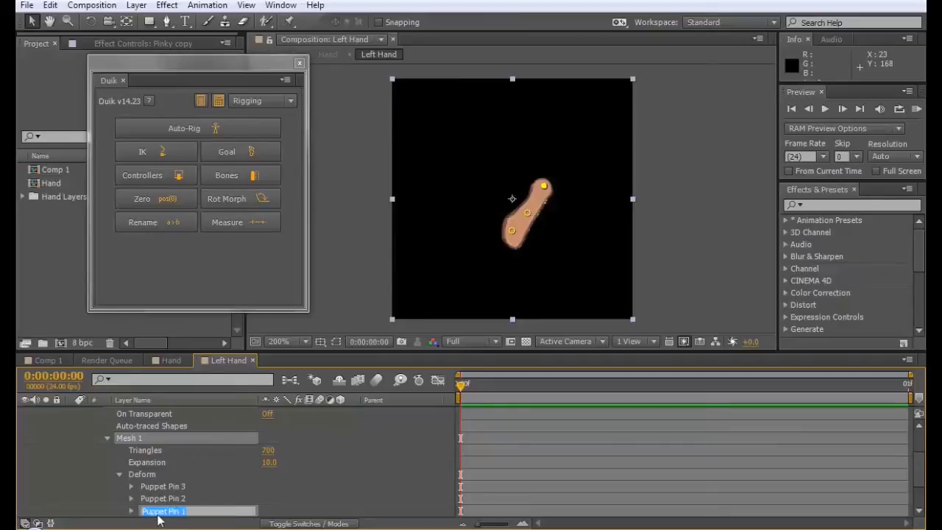
pyautogui.write('pinnk')
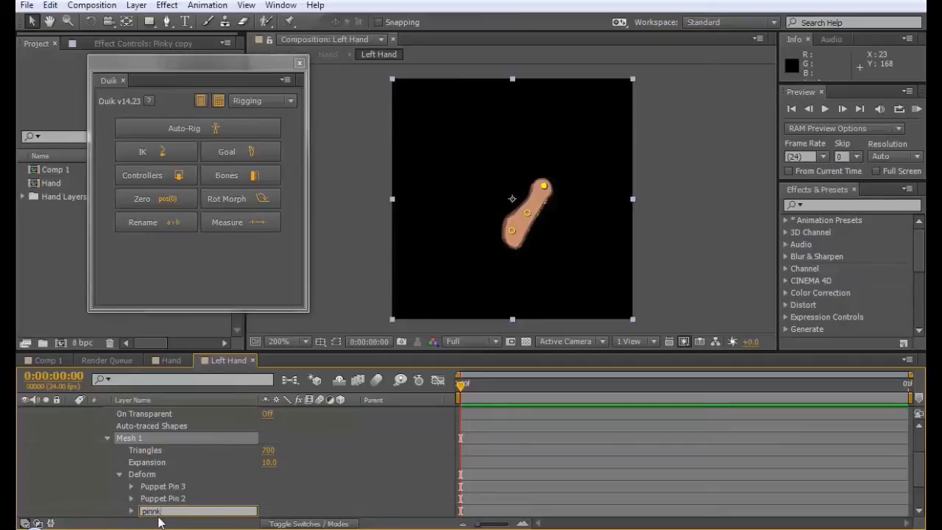
pyautogui.write('y001')
pyautogui.click(164, 500)
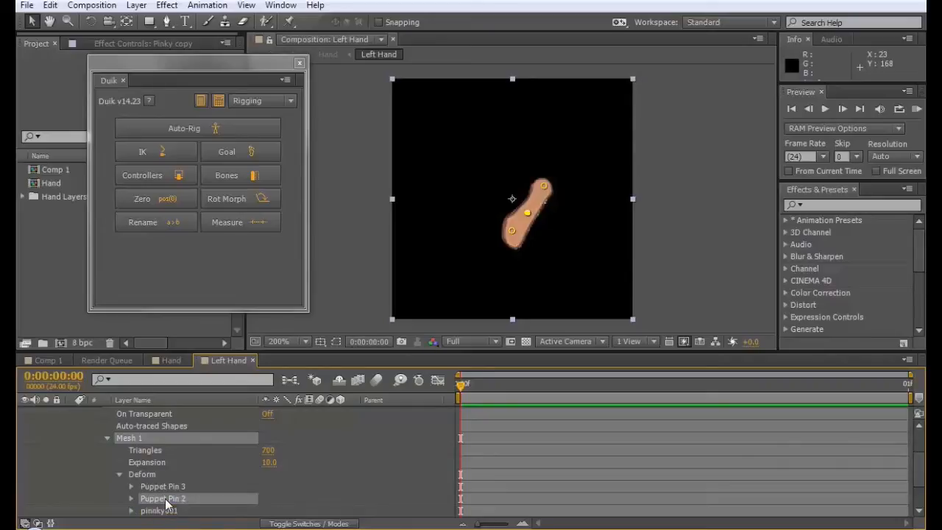
pyautogui.press('Return')
pyautogui.write('pinky')
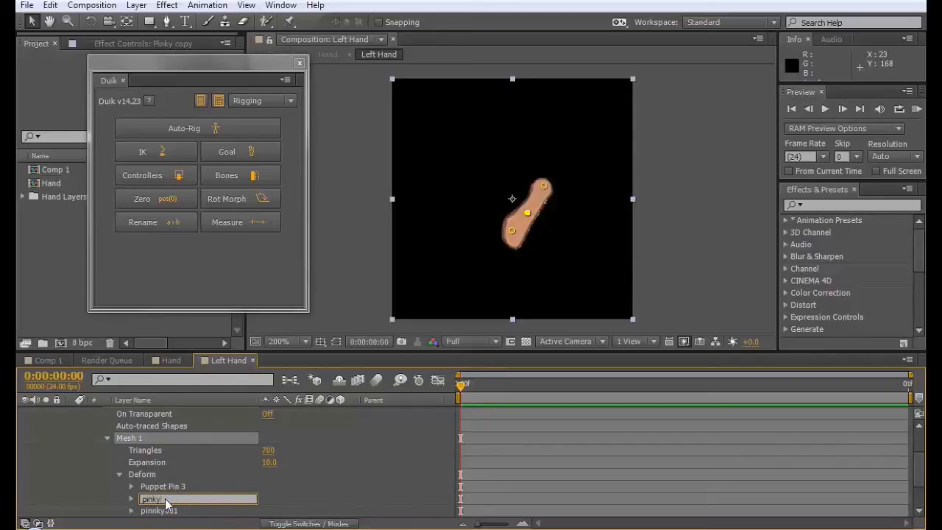
pyautogui.write('002')
pyautogui.press('Return')
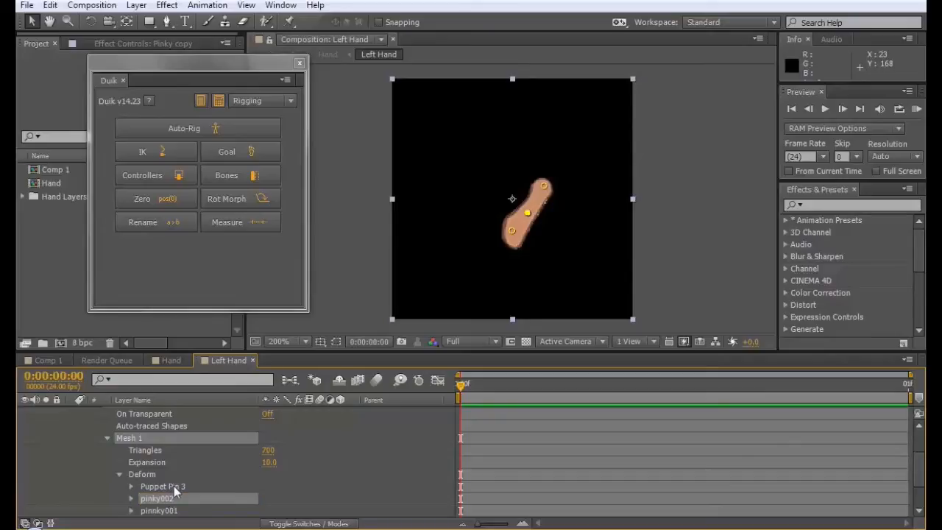
# Correct the base pin's name to pinky001 and rename Puppet Pin 3 as pinky003
pyautogui.click(157, 510)
pyautogui.press('Return')
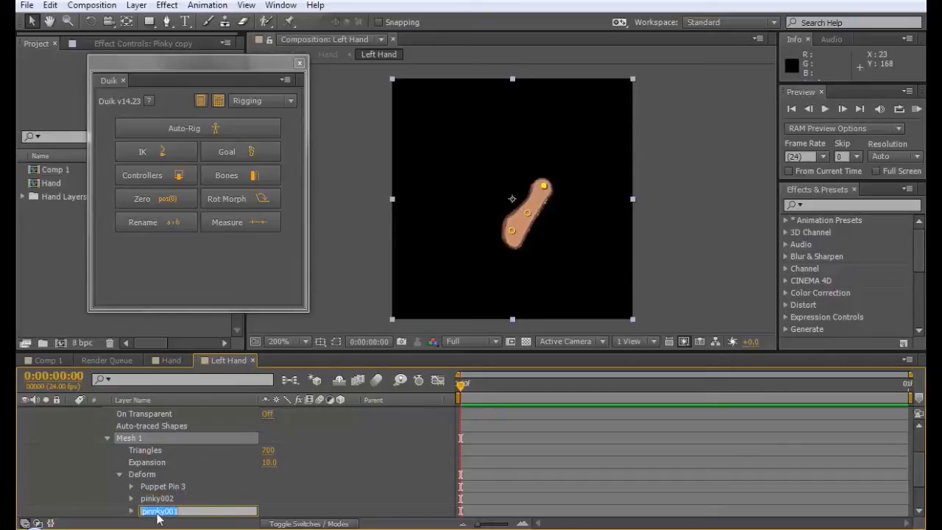
pyautogui.click(155, 512)
pyautogui.press('BackSpace')
pyautogui.click(174, 489)
pyautogui.press('Return')
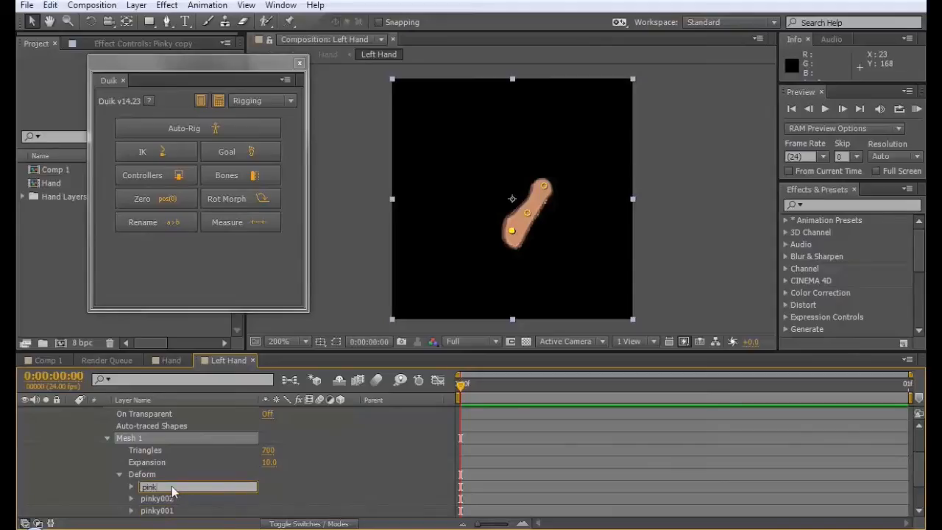
pyautogui.press('Return')
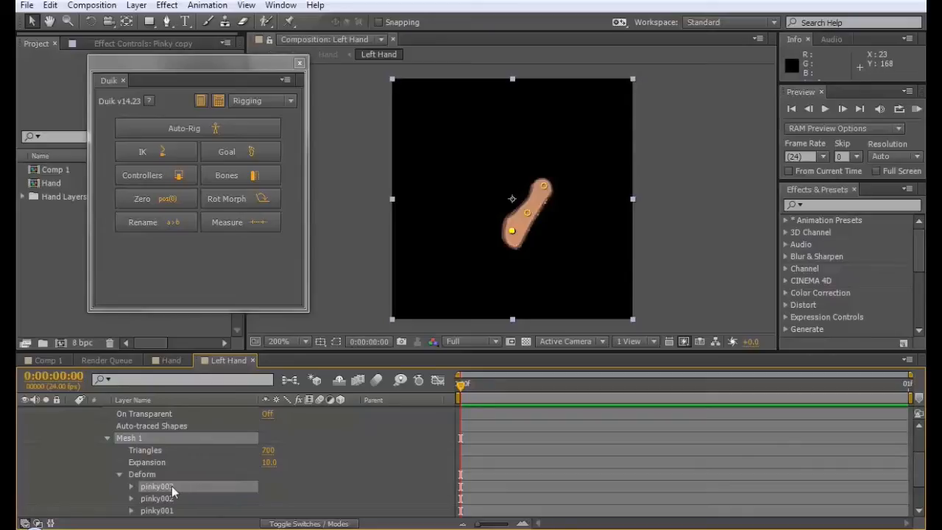
# Create Duik bones for the three pins pinky001 through pinky003
pyautogui.click(174, 509)
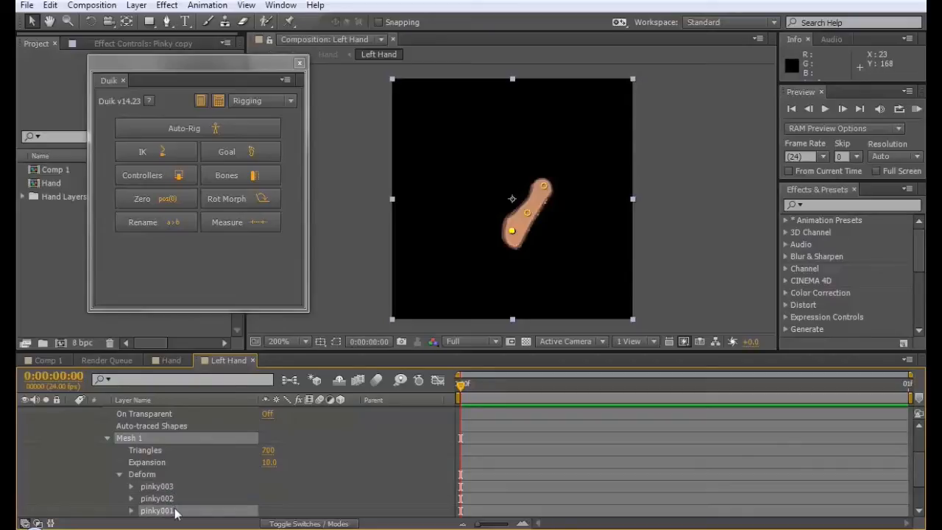
pyautogui.keyDown('shift'); pyautogui.click(189, 484); pyautogui.keyUp('shift')
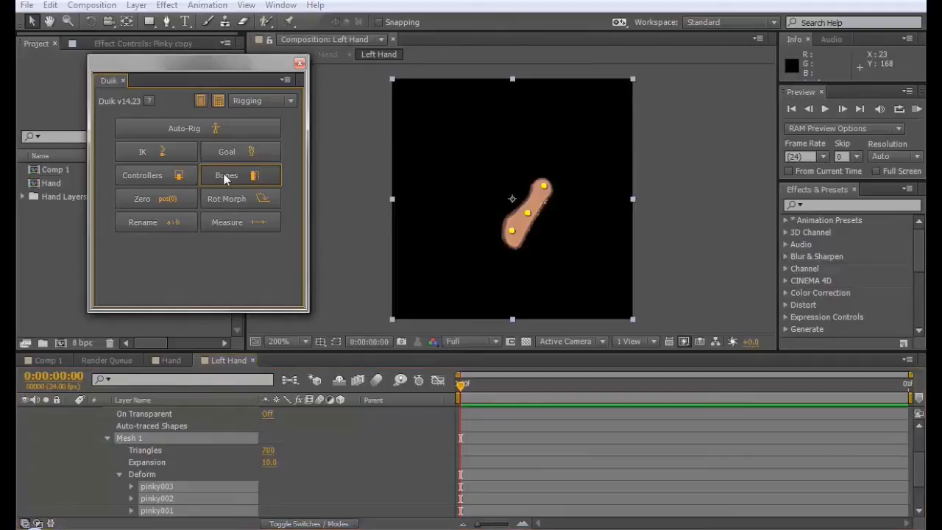
pyautogui.click(226, 177)
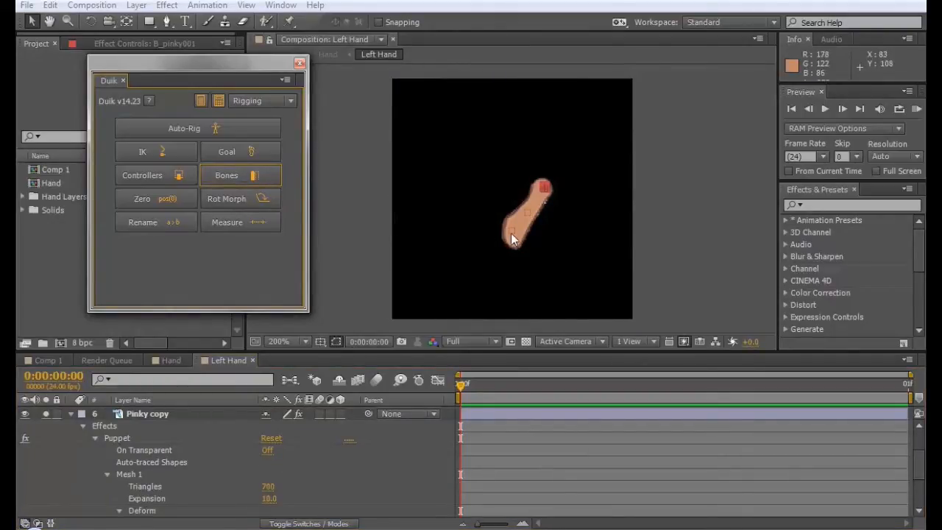
# Identify each pinky bone layer in the composition and test bending the finger by moving B_pinky003 and returning it
pyautogui.moveTo(919, 463); pyautogui.dragTo(919, 431)
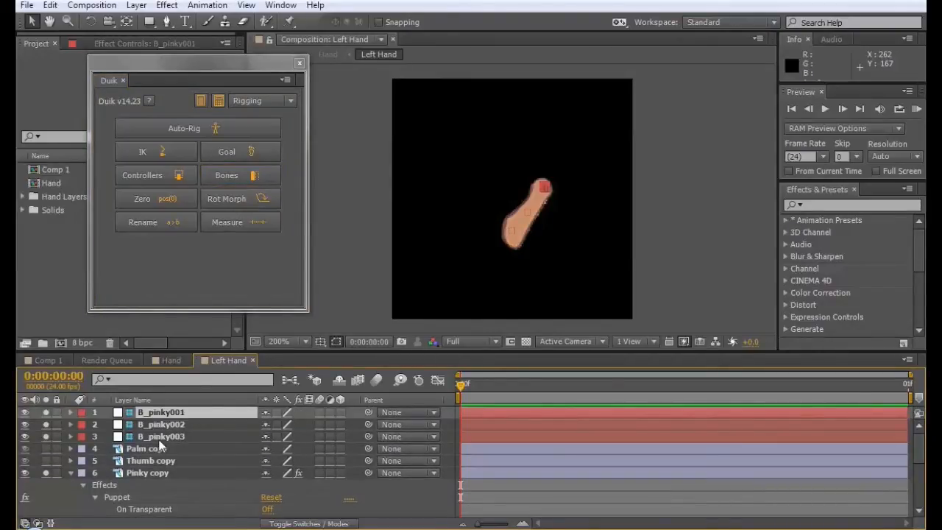
pyautogui.click(164, 436)
pyautogui.click(167, 425)
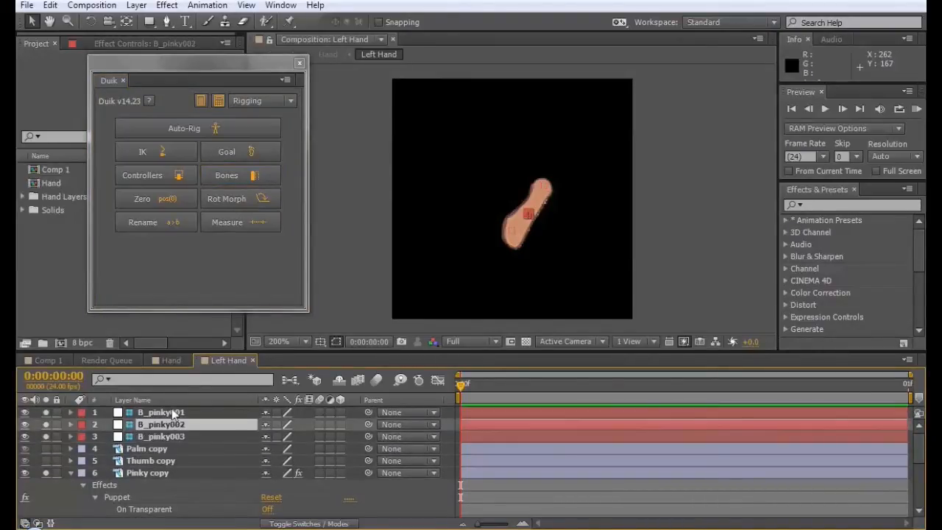
pyautogui.click(173, 413)
pyautogui.click(189, 435)
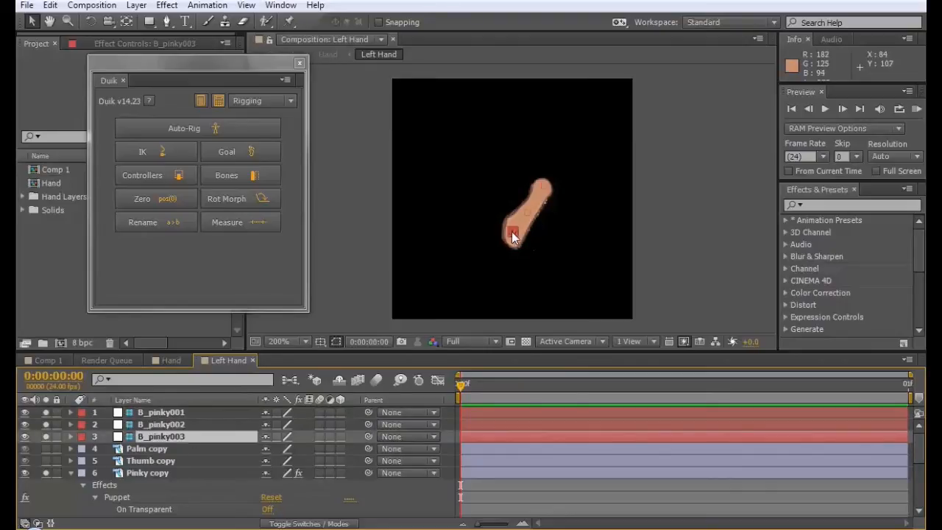
pyautogui.scroll(2, 511, 234)
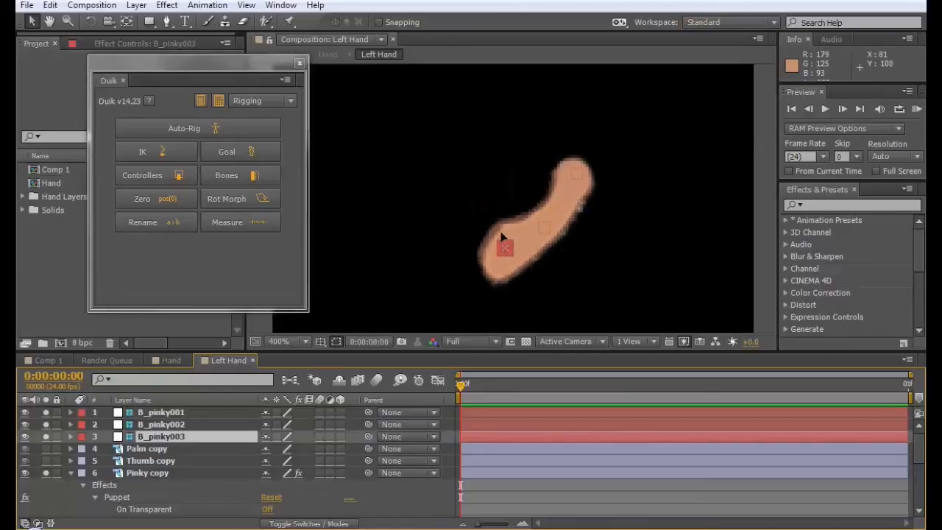
pyautogui.moveTo(501, 237)
pyautogui.mouseDown()
pyautogui.moveTo(501, 198)
pyautogui.moveTo(540, 287)
pyautogui.moveTo(567, 290)
pyautogui.moveTo(518, 273)
pyautogui.moveTo(594, 219)
pyautogui.moveTo(479, 267)
pyautogui.moveTo(507, 292)
pyautogui.moveTo(480, 240)
pyautogui.moveTo(515, 267)
pyautogui.mouseUp()
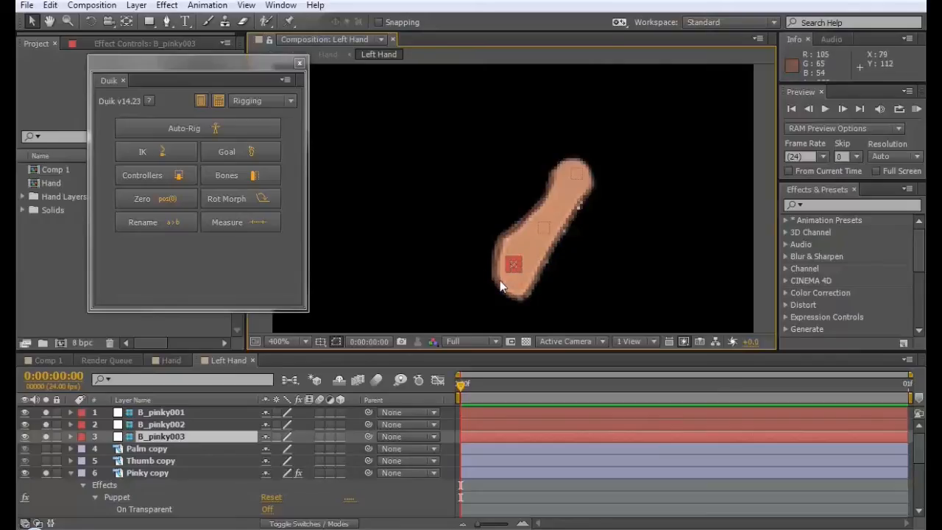
# Create a Duik controller for B_pinky003, and parent B_pinky003 to B_pinky002 and B_pinky002 to B_pinky001
pyautogui.click(152, 173)
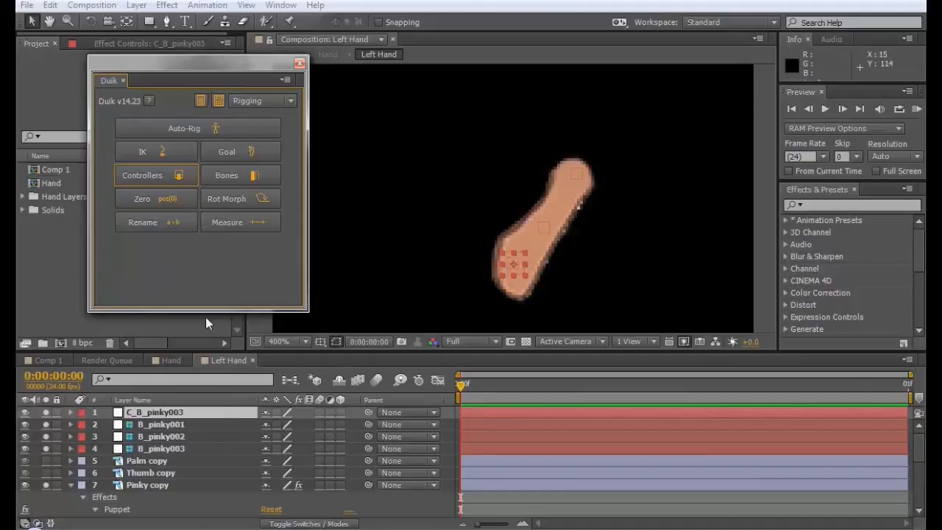
pyautogui.click(205, 451)
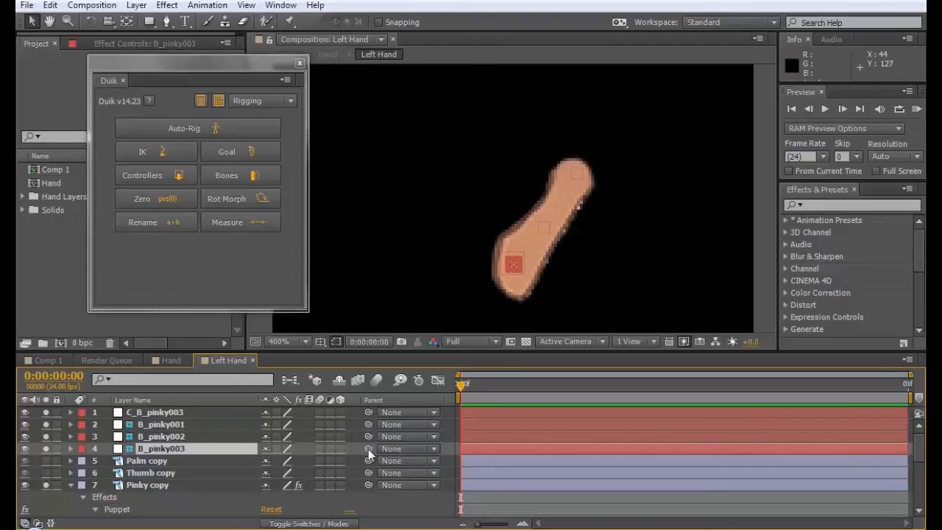
pyautogui.moveTo(369, 450); pyautogui.dragTo(354, 433)
pyautogui.moveTo(367, 436); pyautogui.dragTo(356, 427)
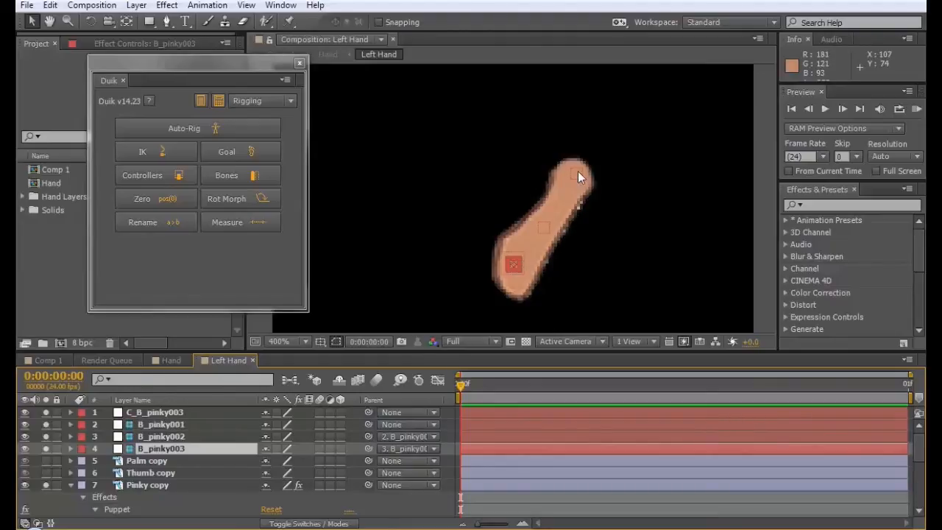
pyautogui.click(165, 435)
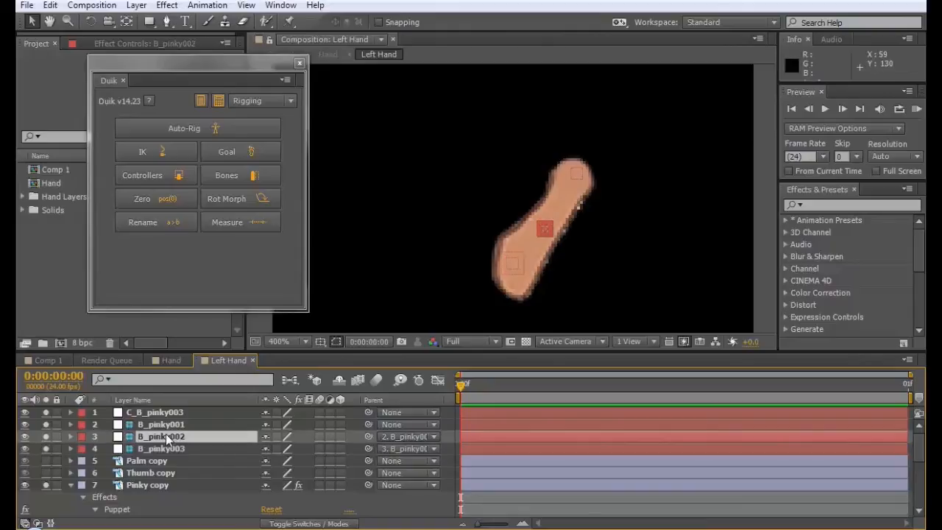
# Review the layer selection order for the pinky's IK: B_pinky003, B_pinky002, B_pinky001 and last the controller C_B_pinky003
pyautogui.click(163, 423)
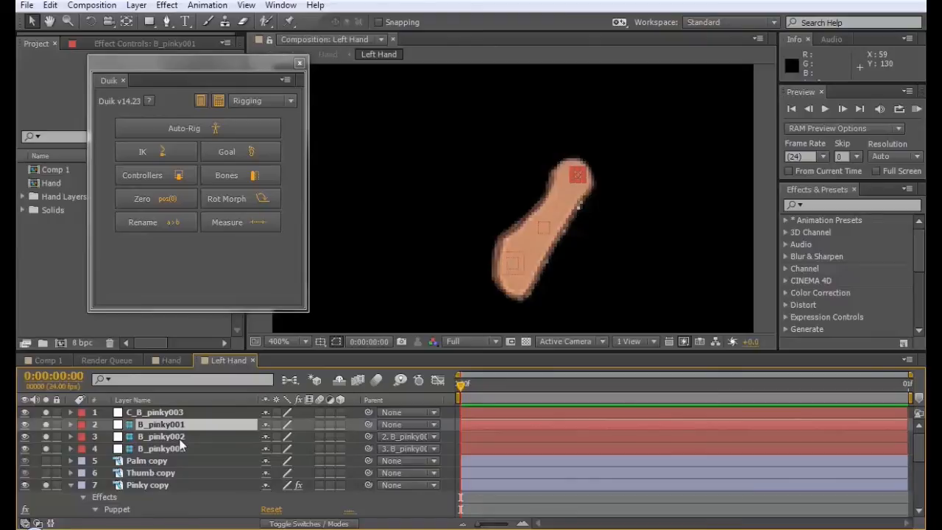
pyautogui.click(177, 451)
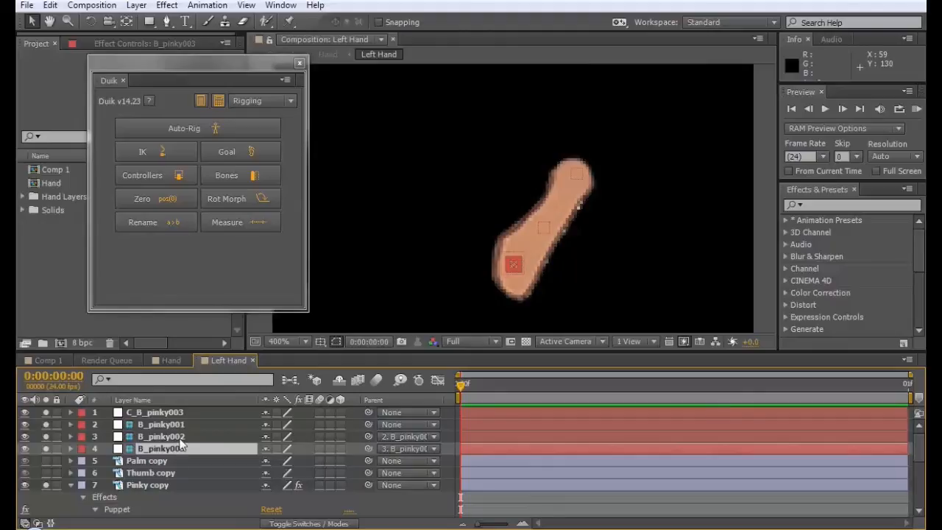
pyautogui.click(180, 438)
pyautogui.click(188, 425)
pyautogui.click(187, 410)
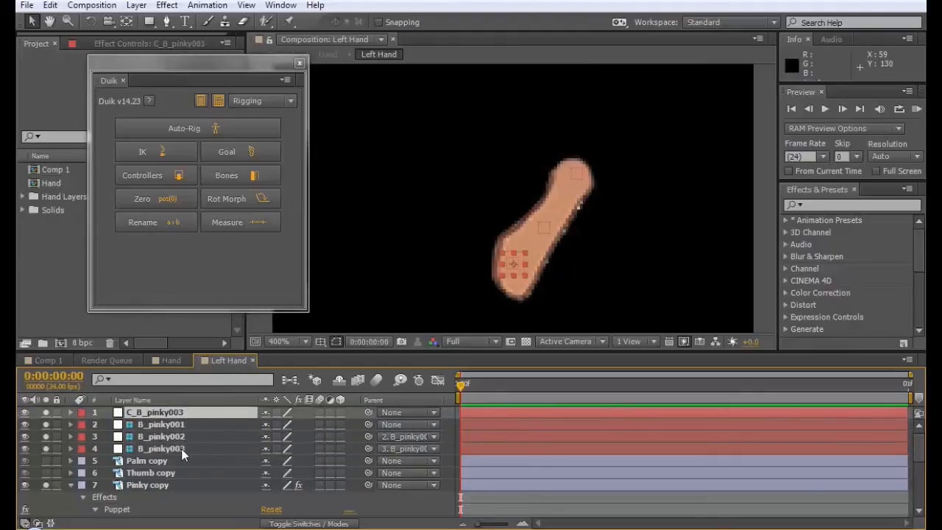
pyautogui.click(181, 448)
pyautogui.click(184, 435)
pyautogui.click(188, 424)
pyautogui.click(190, 413)
# Create Duik IK on B_pinky003, B_pinky002, B_pinky001 and C_B_pinky003, selected in that order, with Controleur FK sur IK enabled and Controleurs de Stretch disabled
pyautogui.click(165, 447)
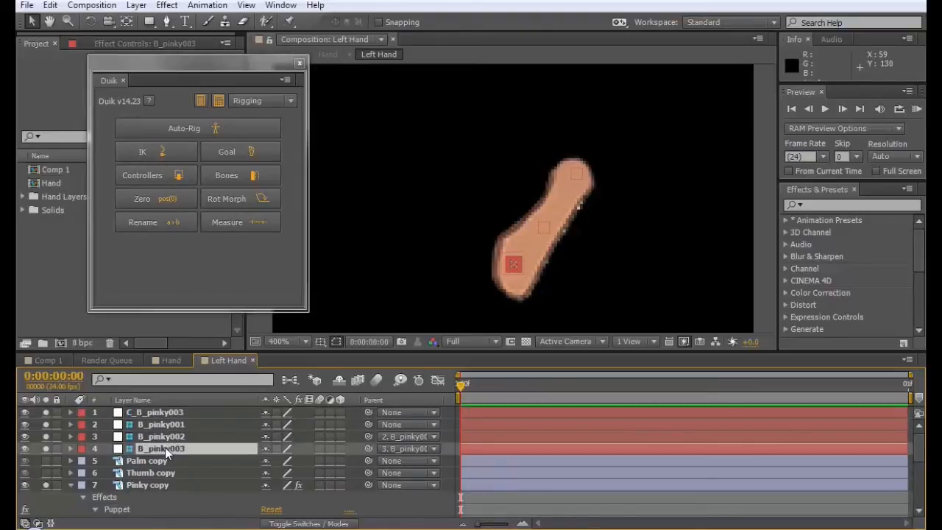
pyautogui.keyDown('ctrl'); pyautogui.click(167, 436); pyautogui.keyUp('ctrl')
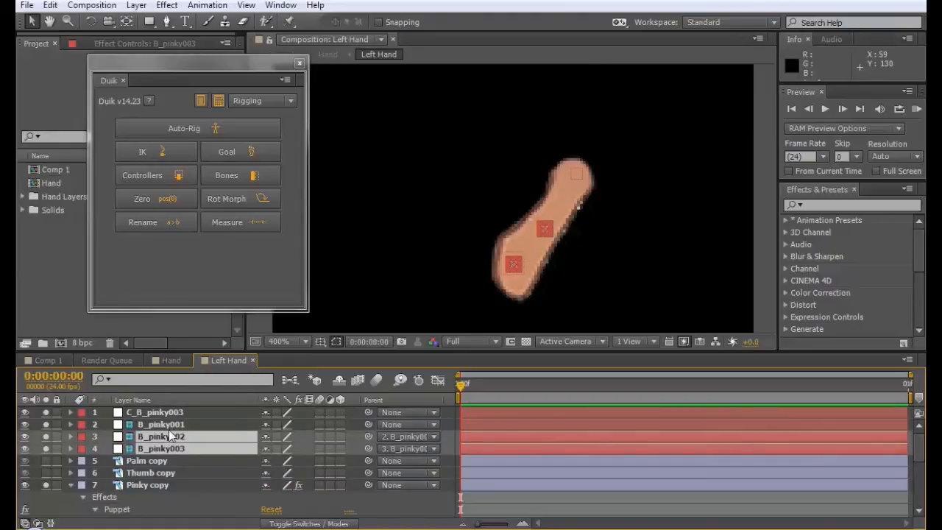
pyautogui.keyDown('ctrl'); pyautogui.click(168, 424); pyautogui.keyUp('ctrl')
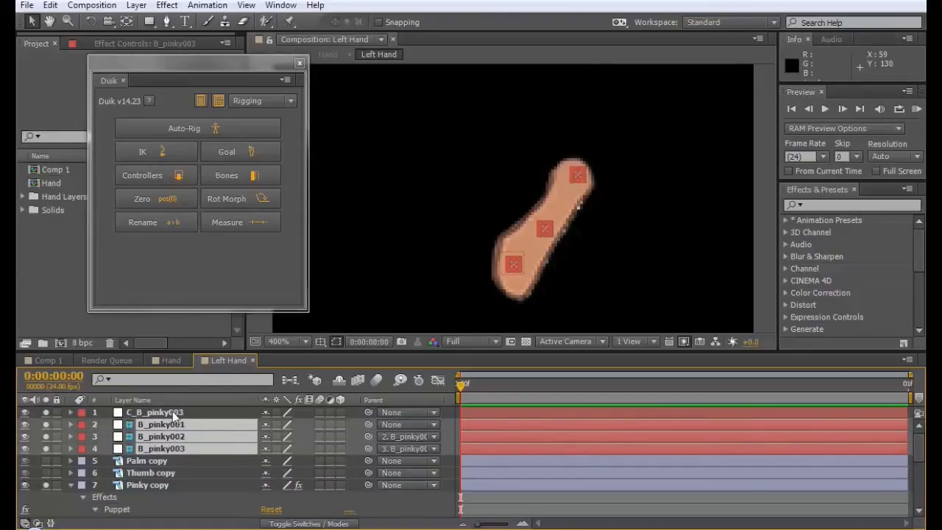
pyautogui.keyDown('ctrl'); pyautogui.click(172, 411); pyautogui.keyUp('ctrl')
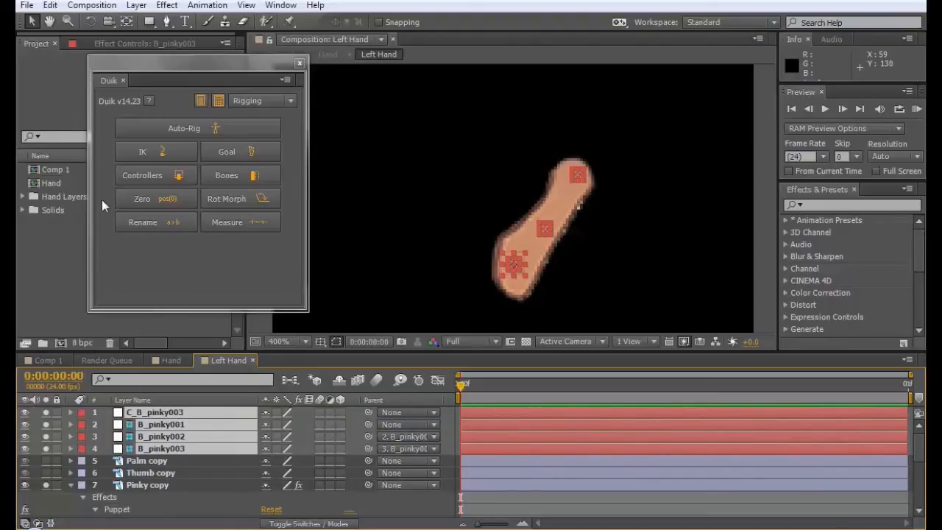
pyautogui.click(119, 154)
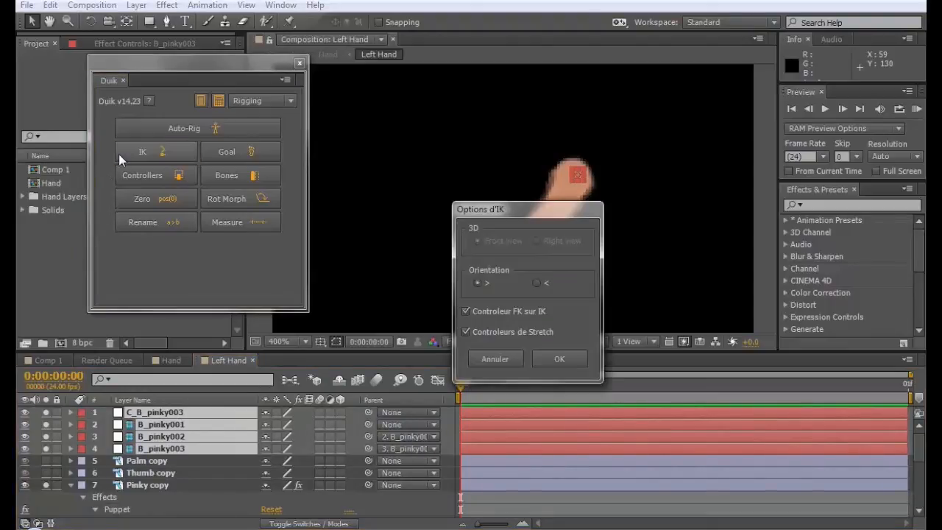
pyautogui.moveTo(490, 209); pyautogui.dragTo(362, 135)
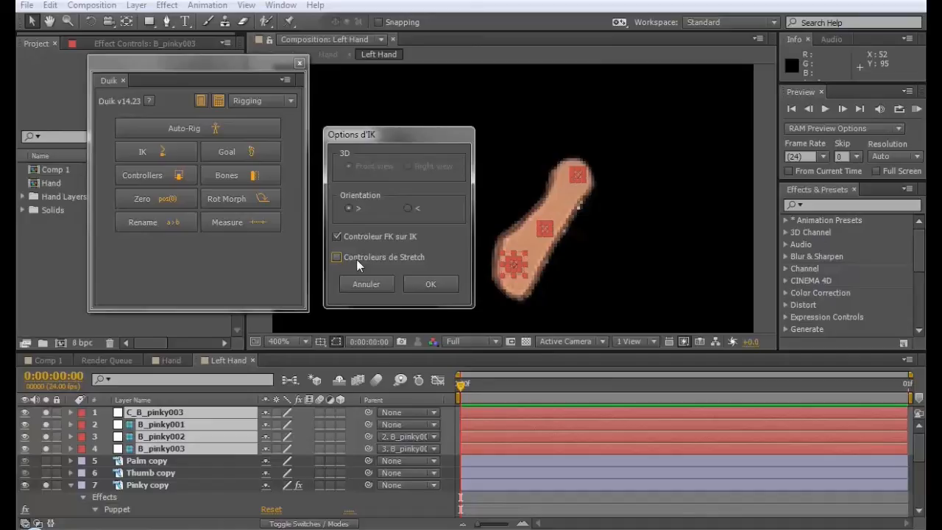
pyautogui.click(426, 287)
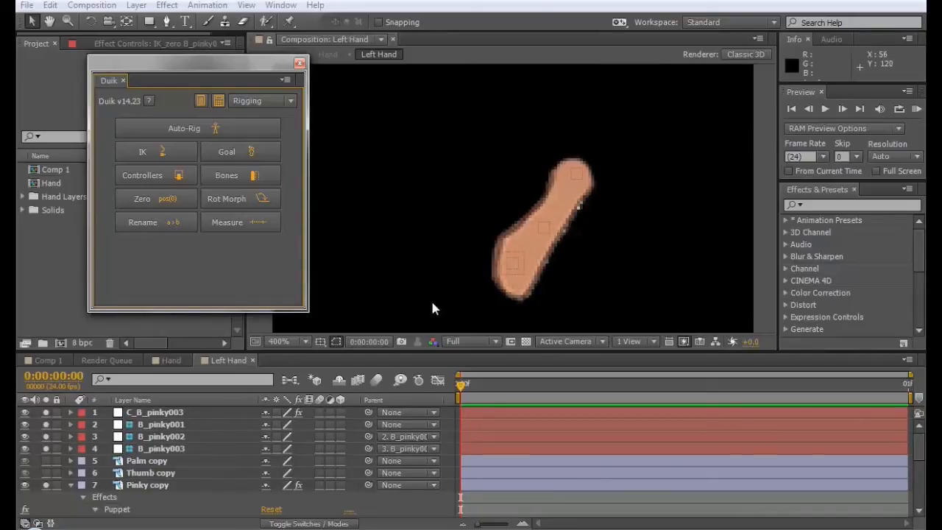
# Test the pinky's IK bend by moving C_B_pinky003 upward, and undo the move
pyautogui.click(205, 414)
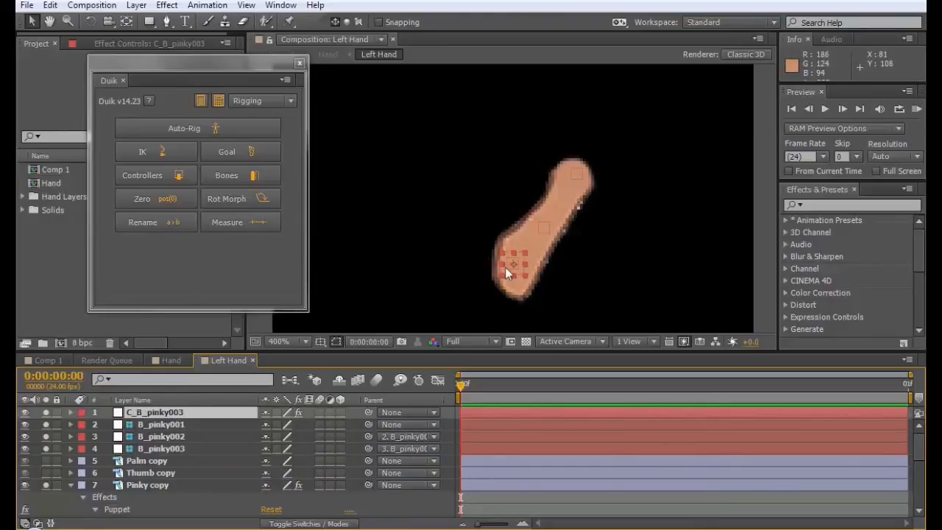
pyautogui.moveTo(509, 268); pyautogui.dragTo(508, 239)
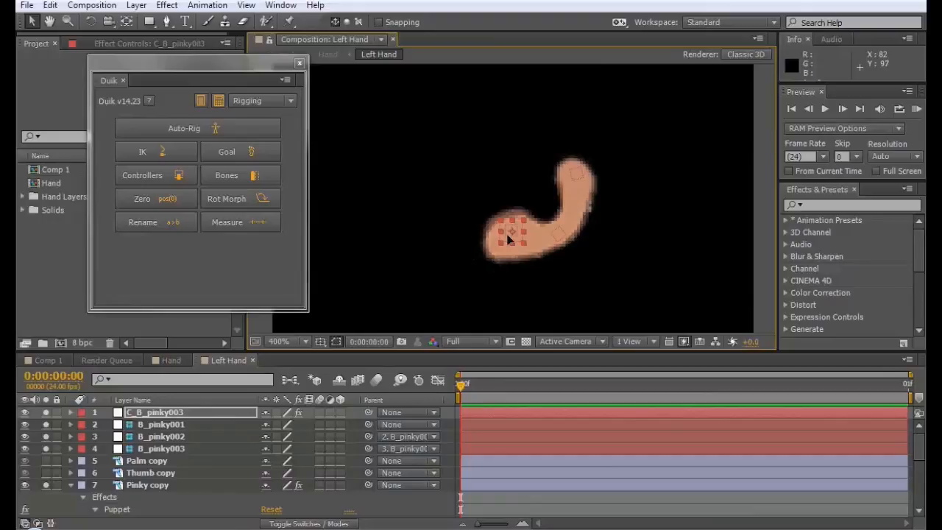
pyautogui.hotkey('ctrl', 'z')
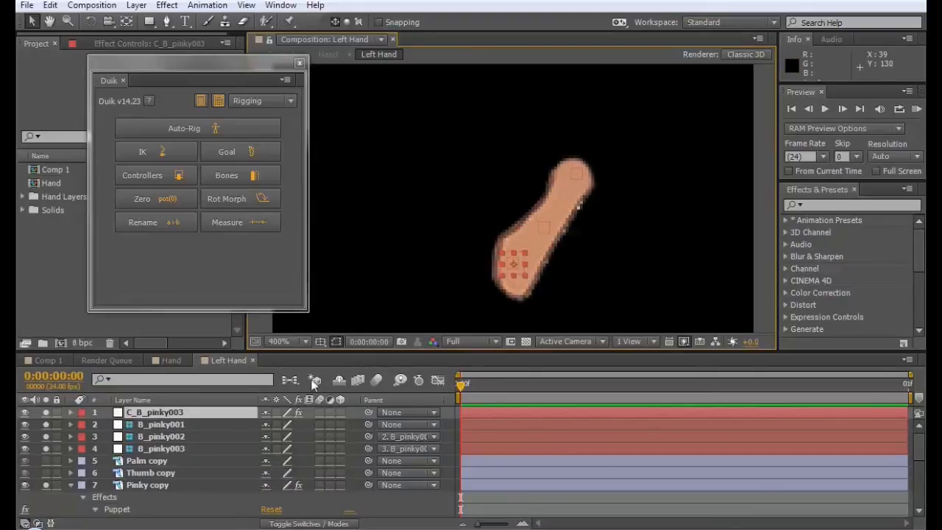
# Add Puppet Starch pins to the Pinky copy layer along both edges of the finger, above and below the middle puppet pin
pyautogui.click(161, 484)
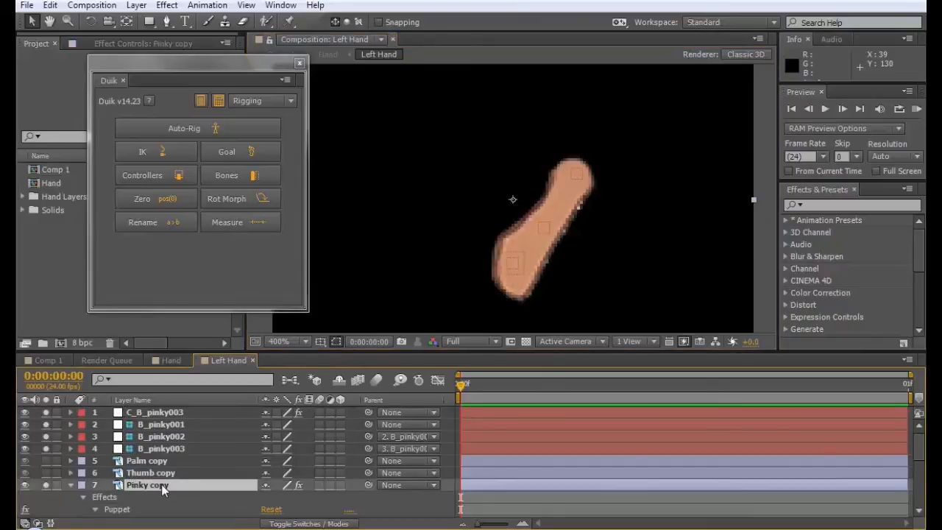
pyautogui.click(290, 21)
pyautogui.click(292, 23)
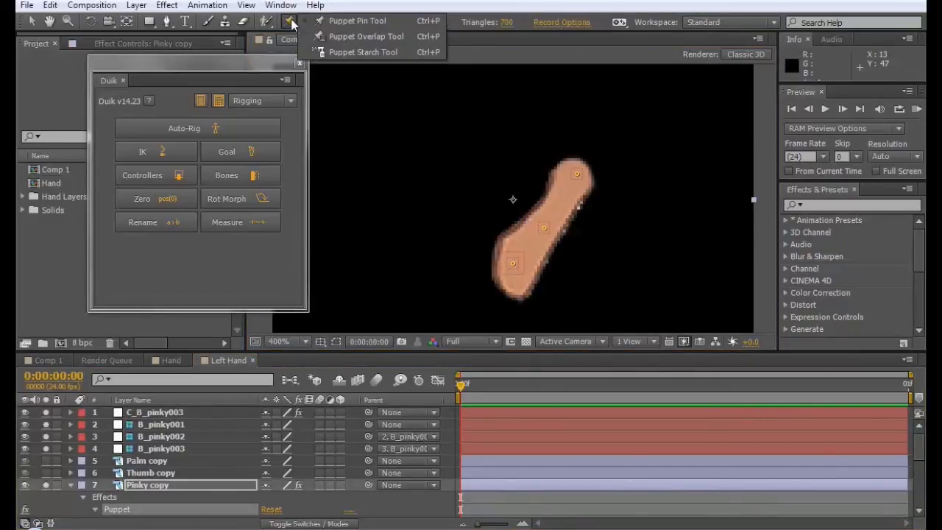
pyautogui.click(334, 53)
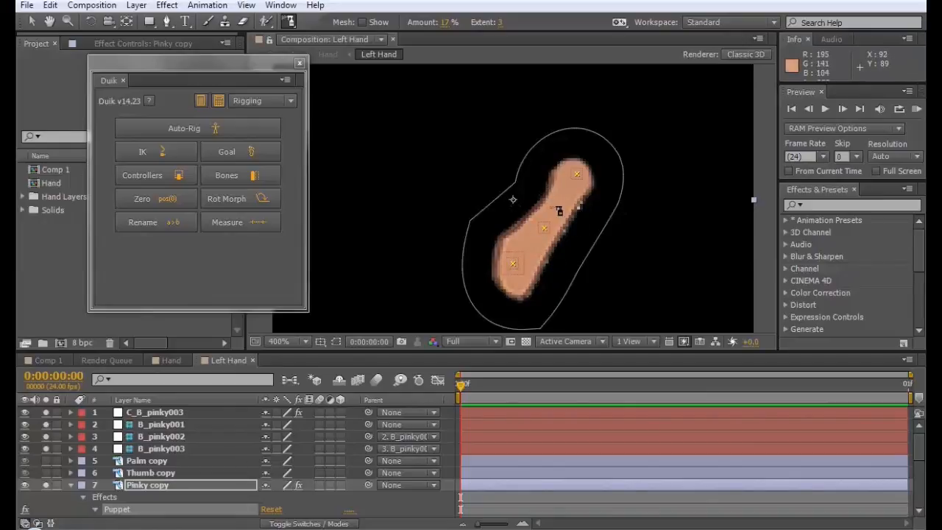
pyautogui.click(546, 195)
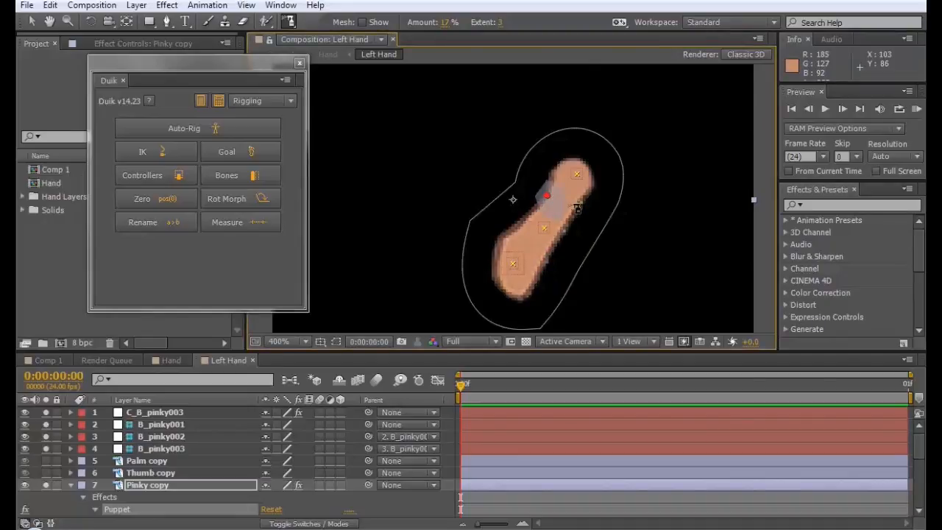
pyautogui.click(567, 203)
pyautogui.click(512, 234)
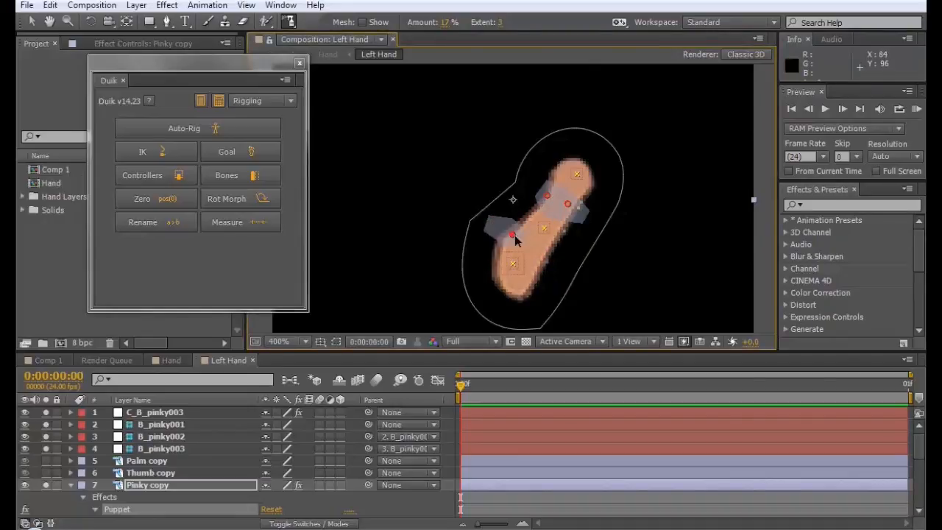
pyautogui.click(535, 245)
pyautogui.click(537, 250)
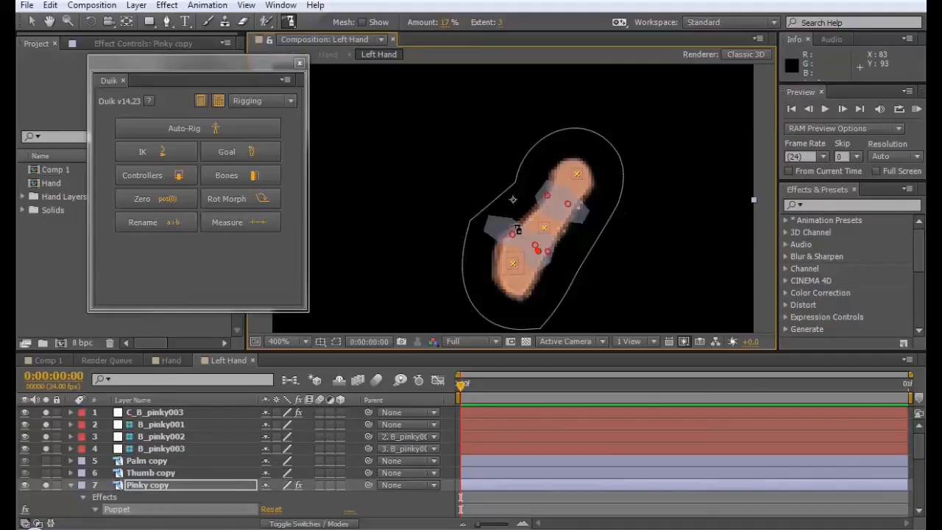
pyautogui.click(31, 20)
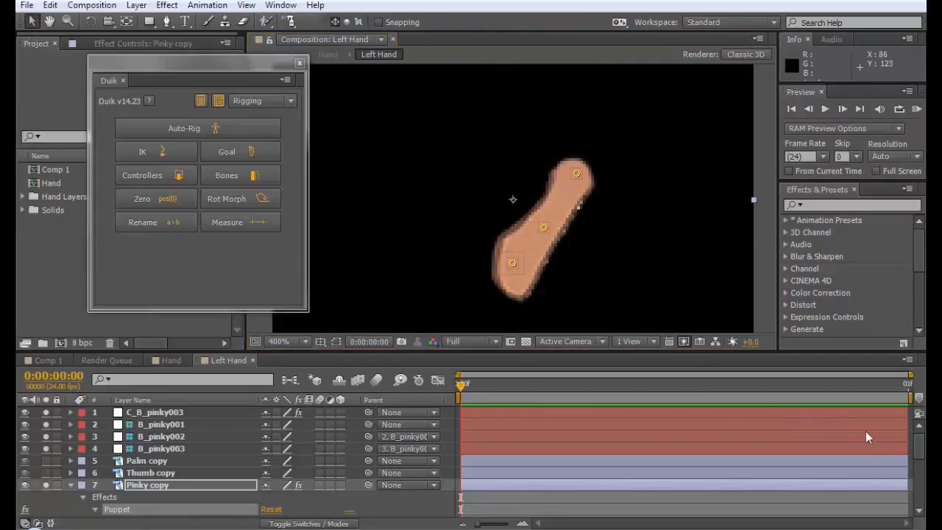
# Bend the starched pinky with C_B_pinky003, and turn off solo on the pinky layers to pose the finger against the whole hand
pyautogui.click(172, 413)
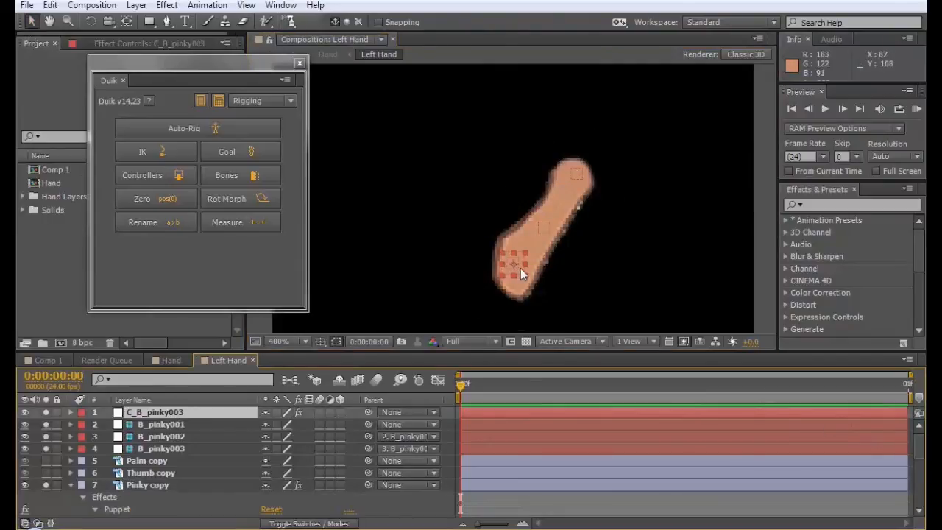
pyautogui.moveTo(523, 265); pyautogui.dragTo(513, 194)
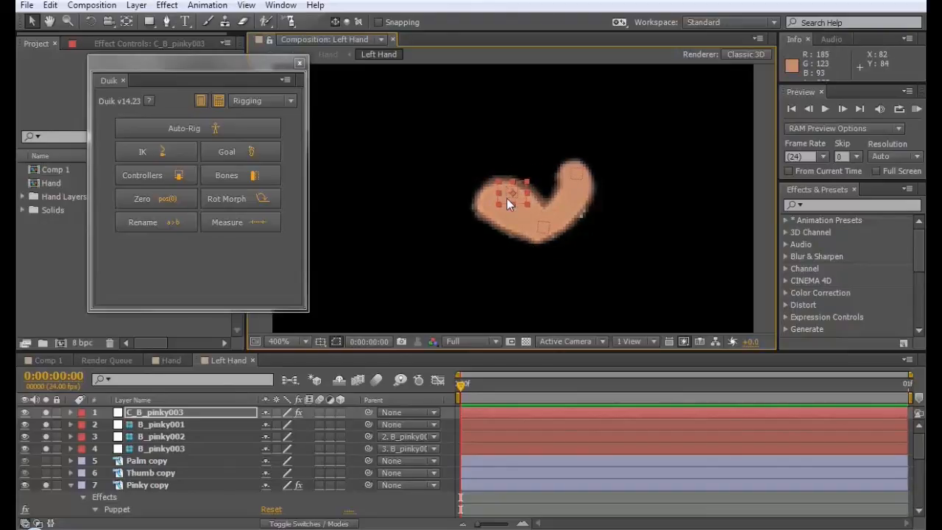
pyautogui.moveTo(506, 198); pyautogui.dragTo(500, 245)
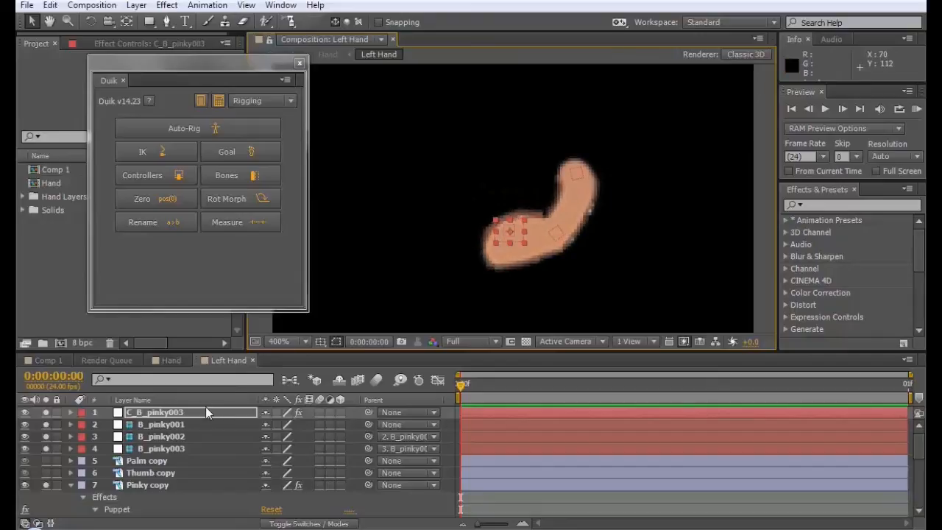
pyautogui.moveTo(46, 423); pyautogui.dragTo(41, 485)
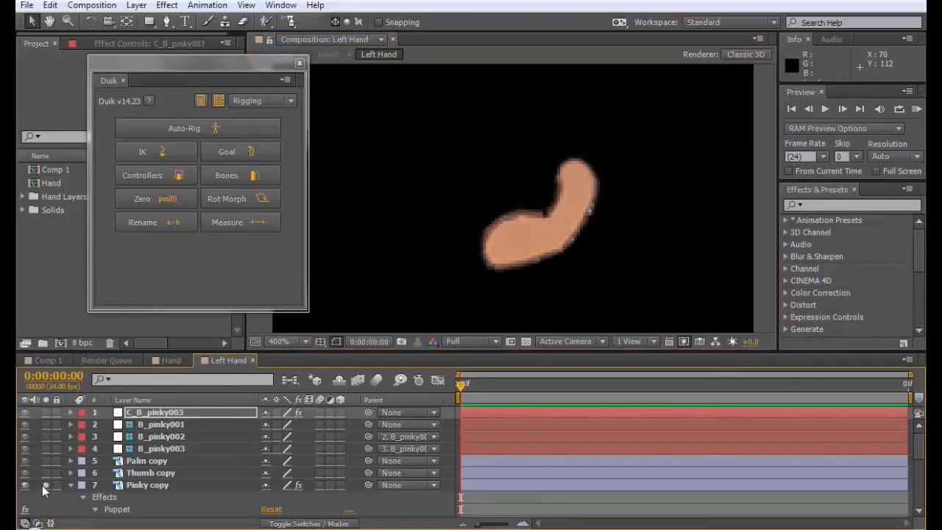
pyautogui.moveTo(501, 237); pyautogui.dragTo(492, 203)
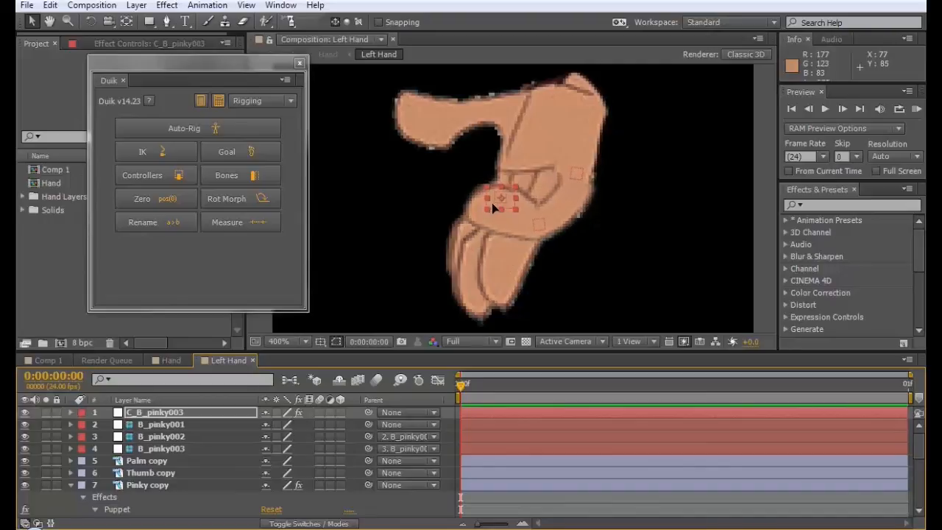